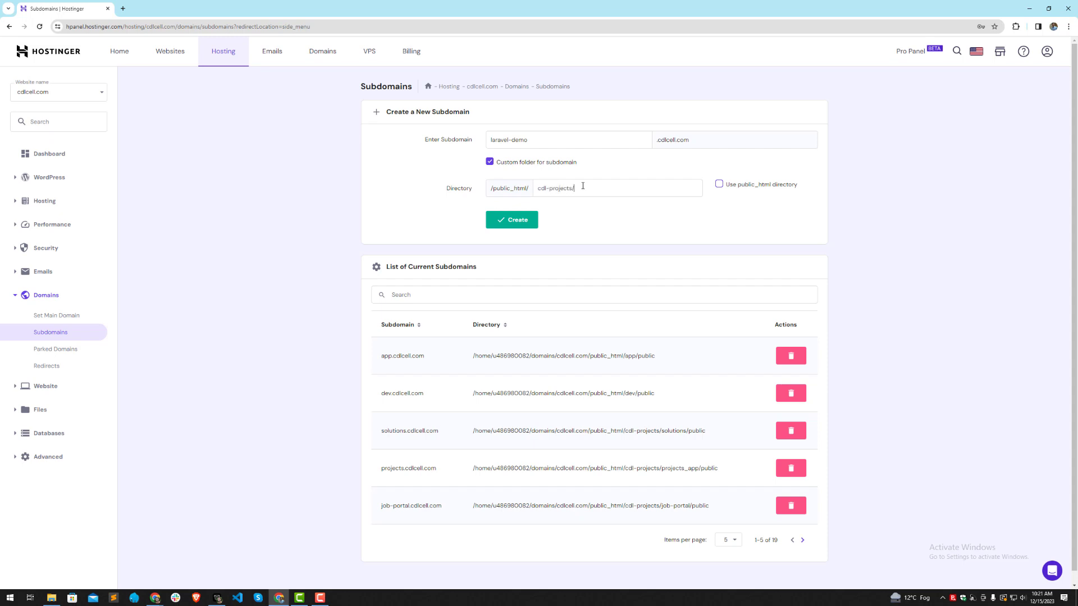
# Enter laravel-demo as the subdomain and trim /public from the cdl-projects/laravel-demo/public directory.
pyautogui.write('avel-demo/public')
pyautogui.tripleClick(617, 188)
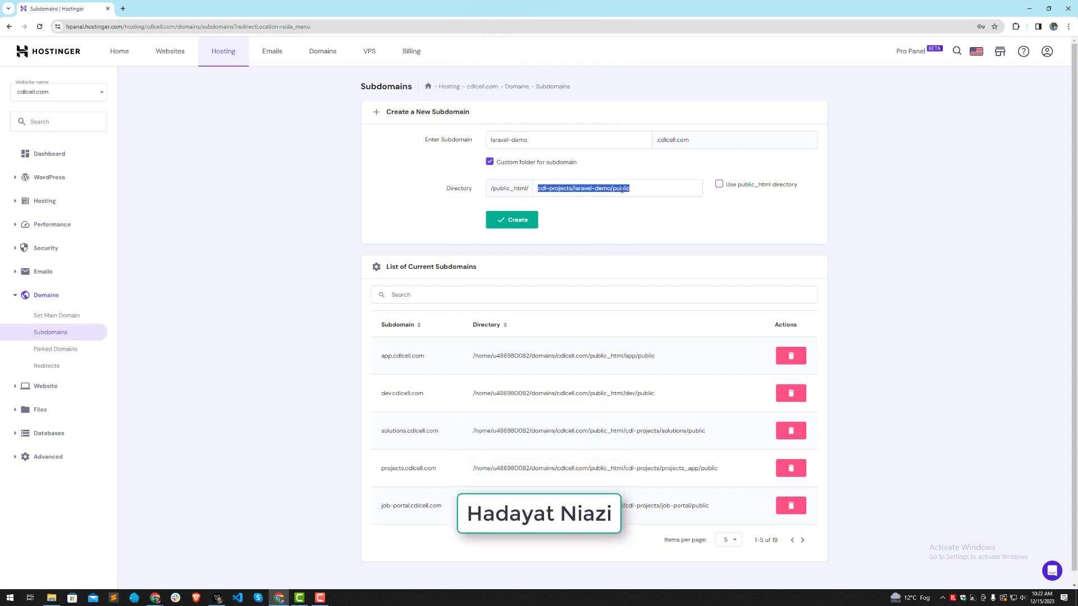
pyautogui.doubleClick(622, 188)
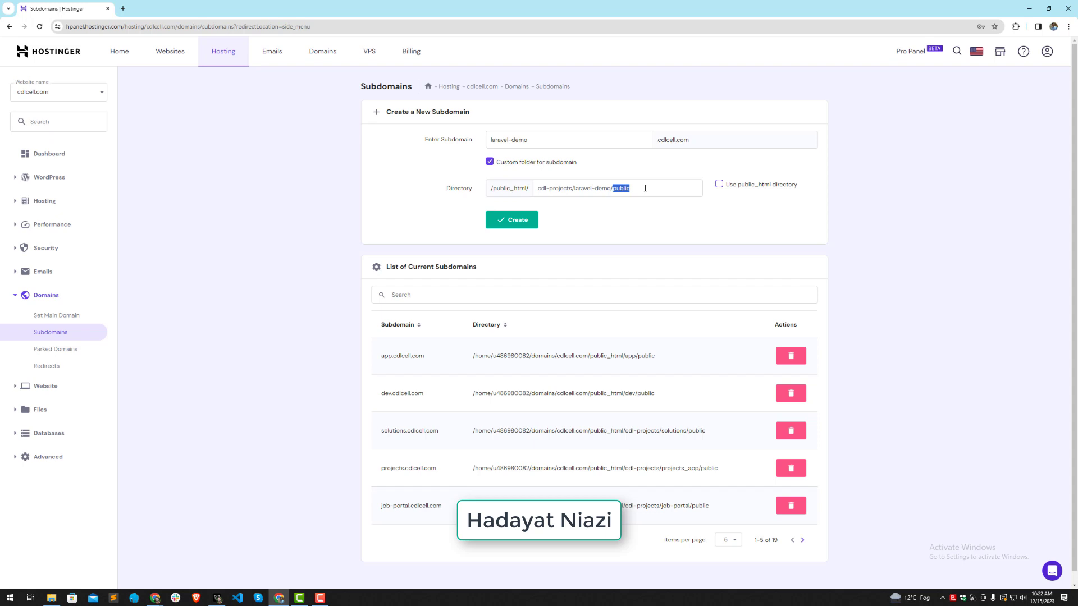
pyautogui.press('BackSpace')
pyautogui.press('BackSpace')
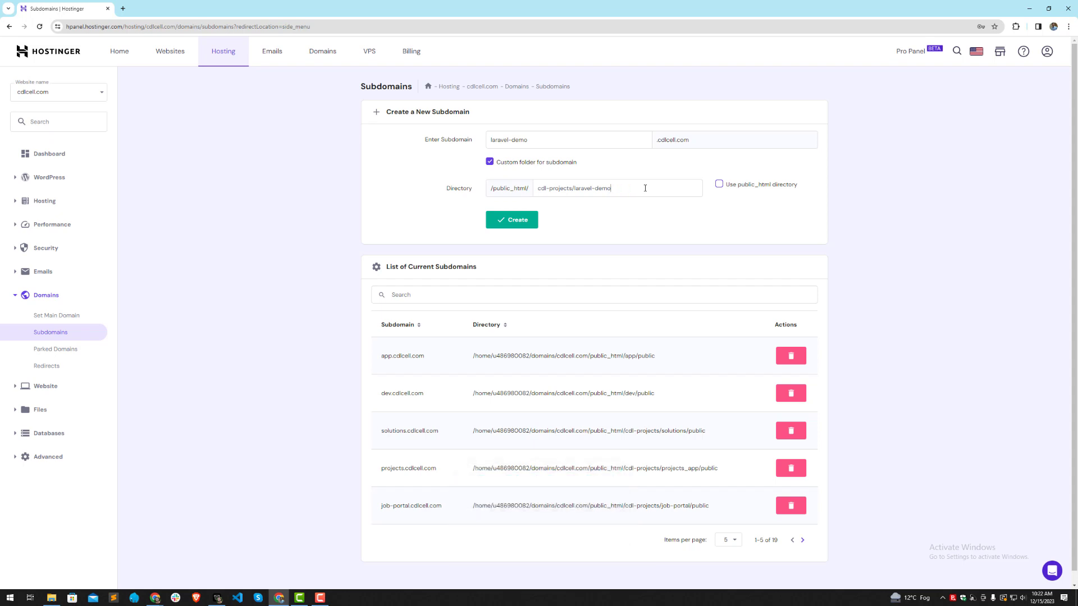
pyautogui.click(123, 8)
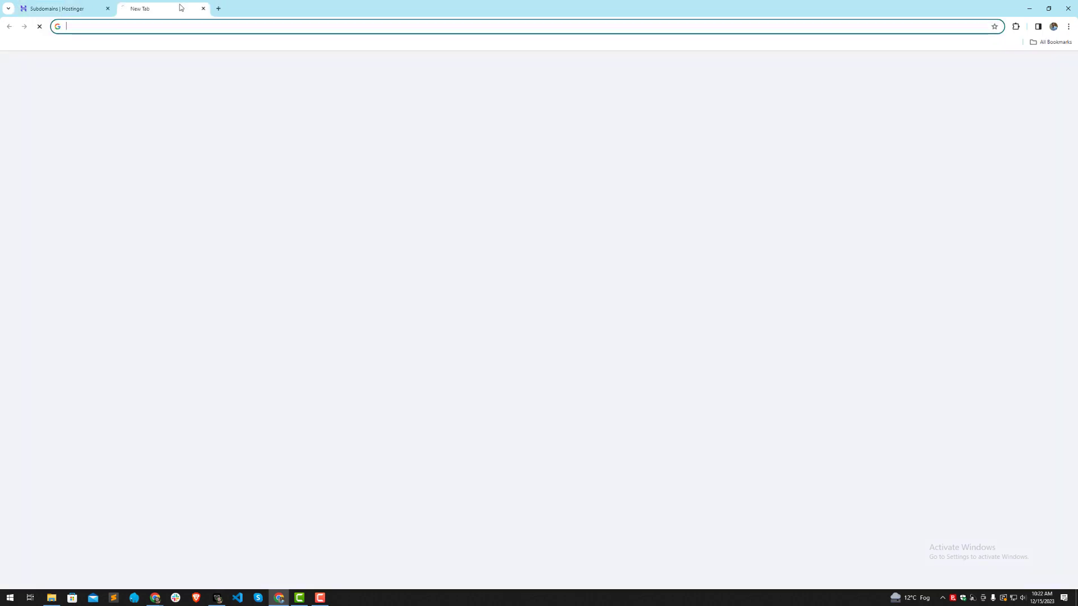
pyautogui.write('laravel-d')
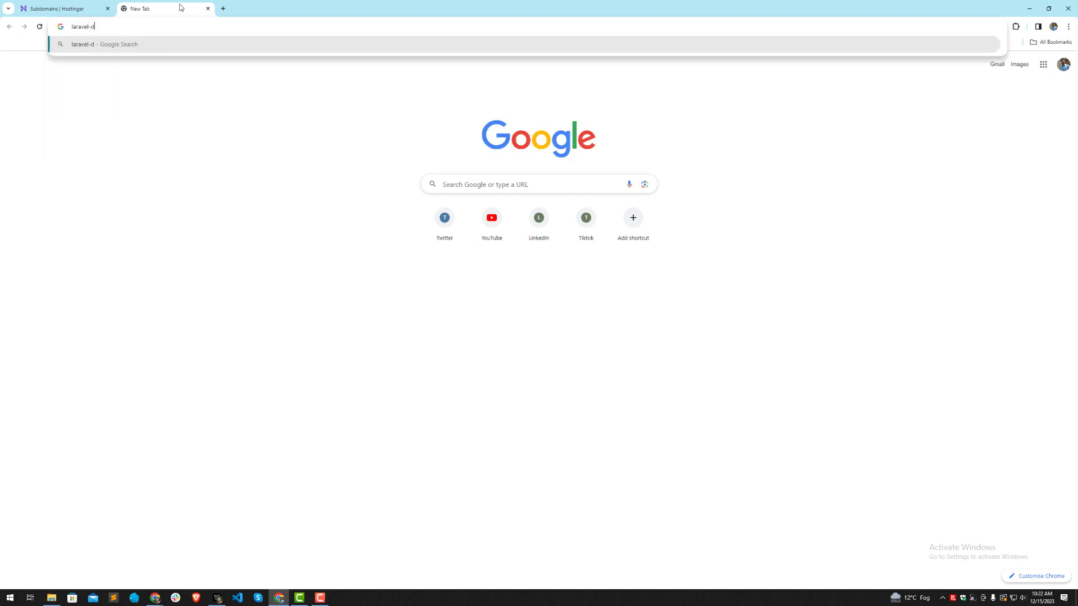
pyautogui.write('emo/public')
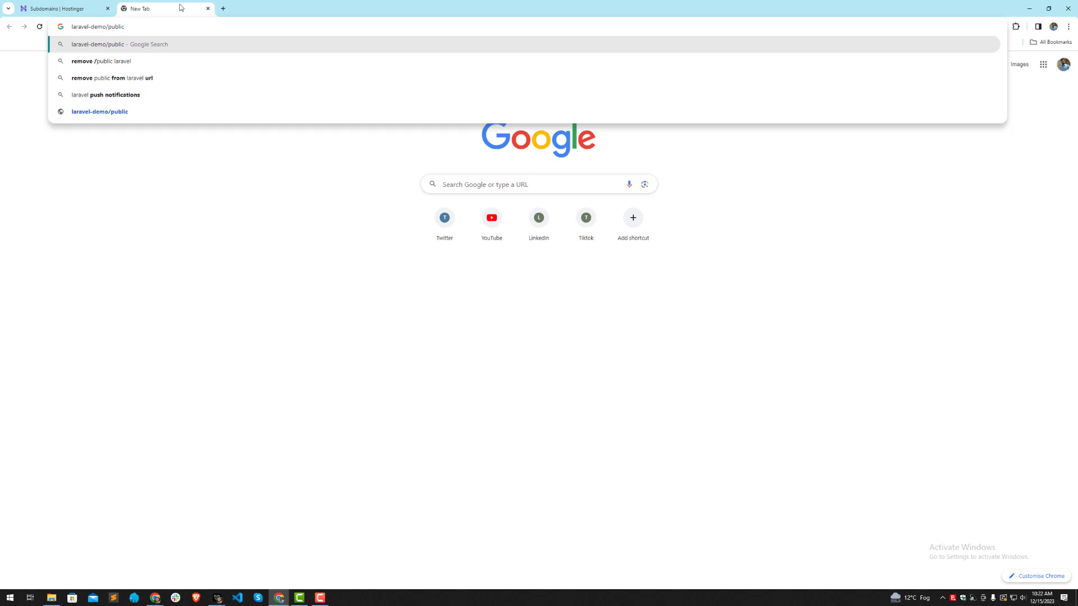
pyautogui.press('BackSpace')
pyautogui.press('BackSpace')
pyautogui.press('BackSpace')
pyautogui.press('BackSpace')
pyautogui.press('BackSpace')
pyautogui.press('BackSpace')
pyautogui.press('BackSpace')
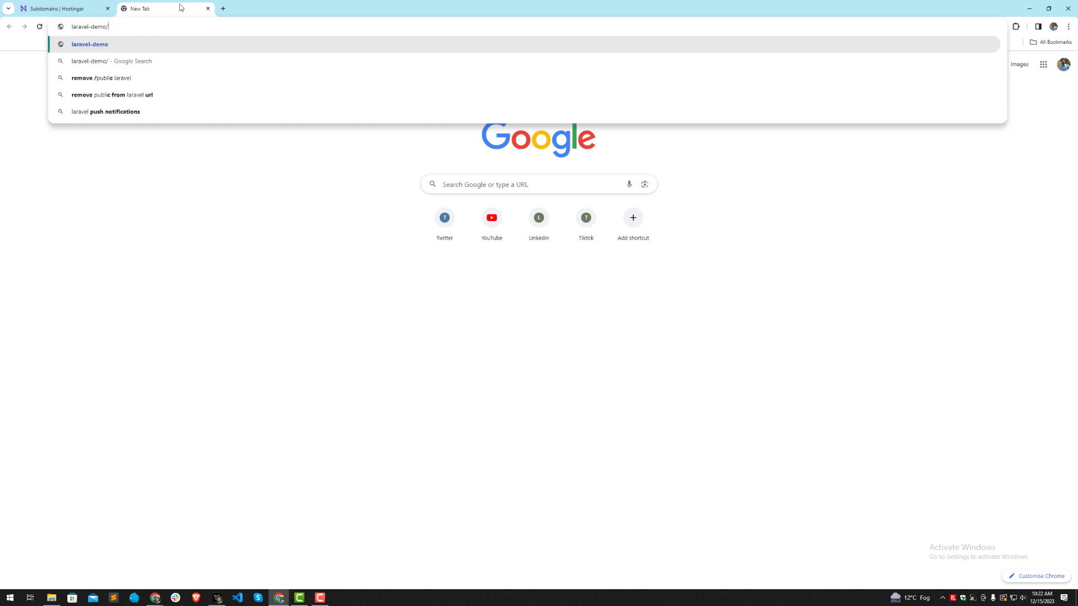
pyautogui.hotkey('ctrl', 'w')
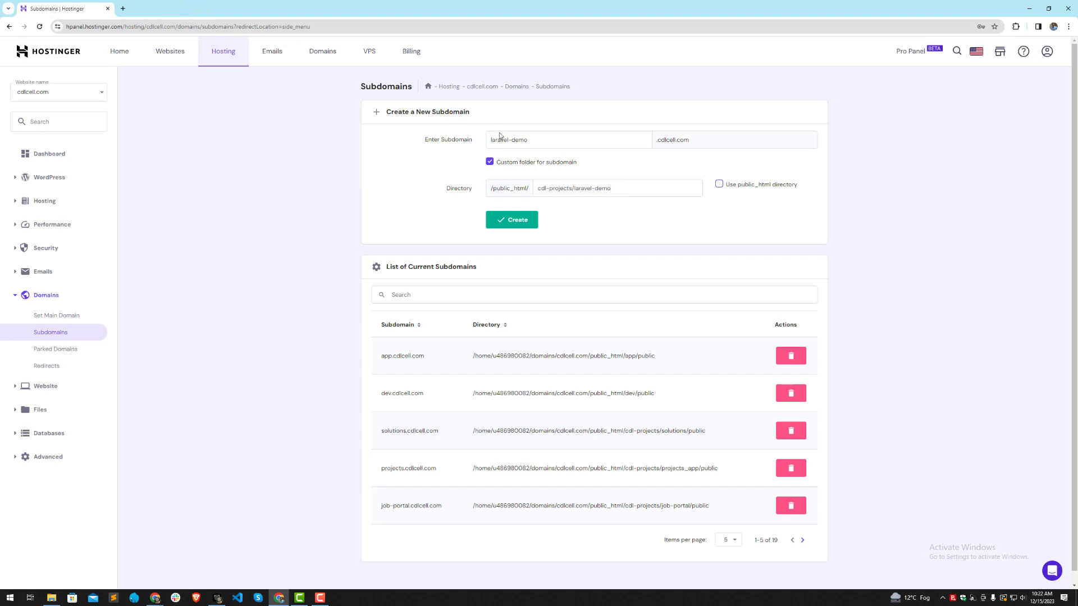
# Restore /public to the cdl-projects/laravel-demo directory and create the laravel-demo subdomain.
pyautogui.write('public')
pyautogui.doubleClick(617, 190)
pyautogui.moveTo(594, 189); pyautogui.dragTo(611, 189)
pyautogui.click(640, 188)
pyautogui.click(517, 222)
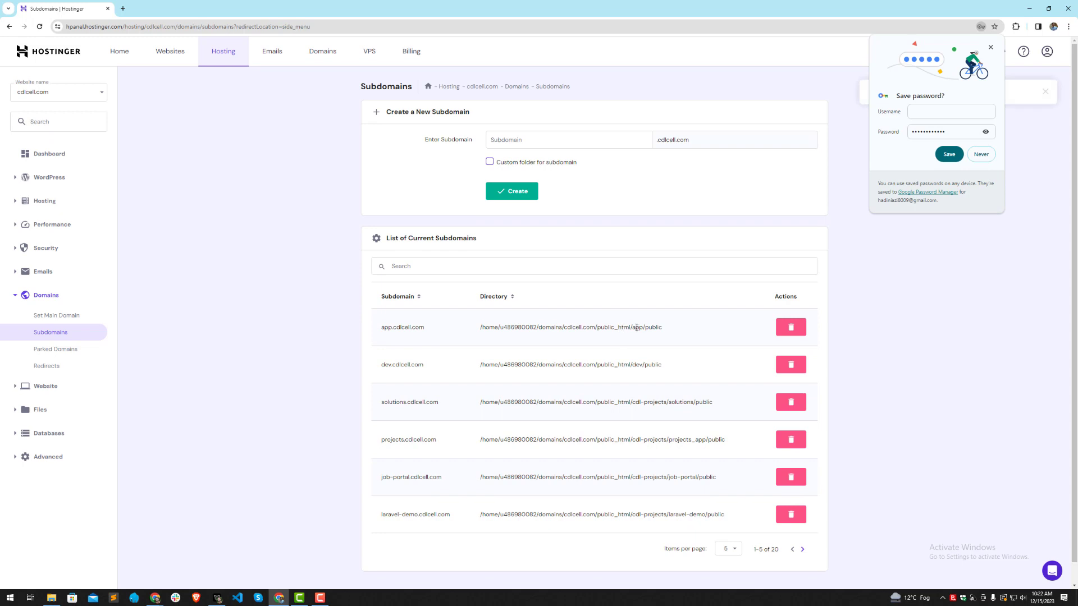
# Copy laravel-demo.cdlcell.com from the subdomain list and load it in a new tab.
pyautogui.scroll(-1, 508, 359)
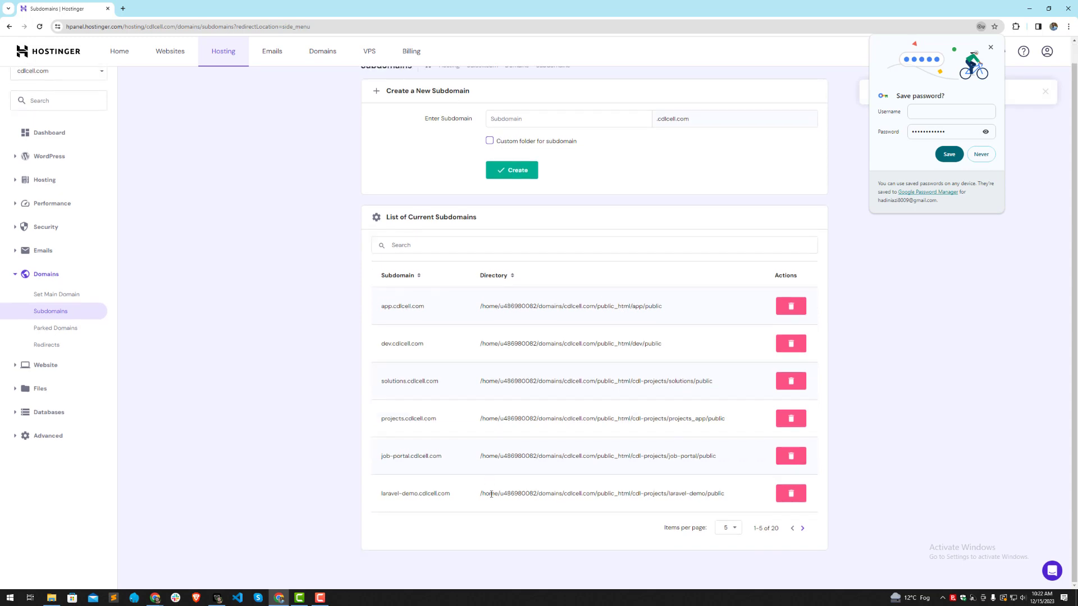
pyautogui.moveTo(488, 494); pyautogui.dragTo(447, 496)
pyautogui.moveTo(381, 494); pyautogui.dragTo(450, 494)
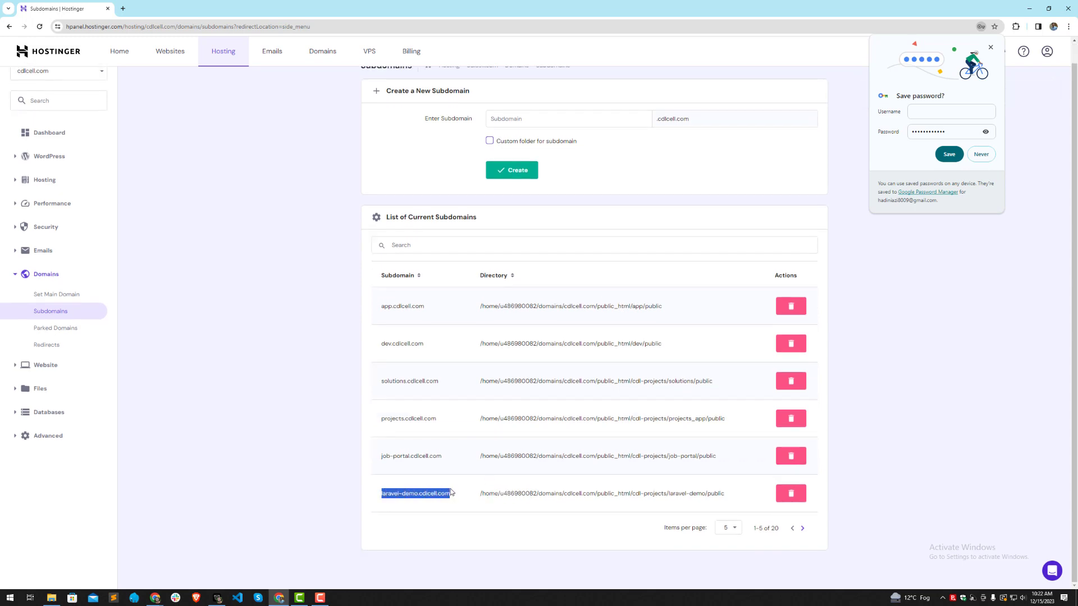
pyautogui.hotkey('ctrl', 'c')
pyautogui.hotkey('ctrl', 't')
pyautogui.hotkey('ctrl', 'v')
pyautogui.press('Return')
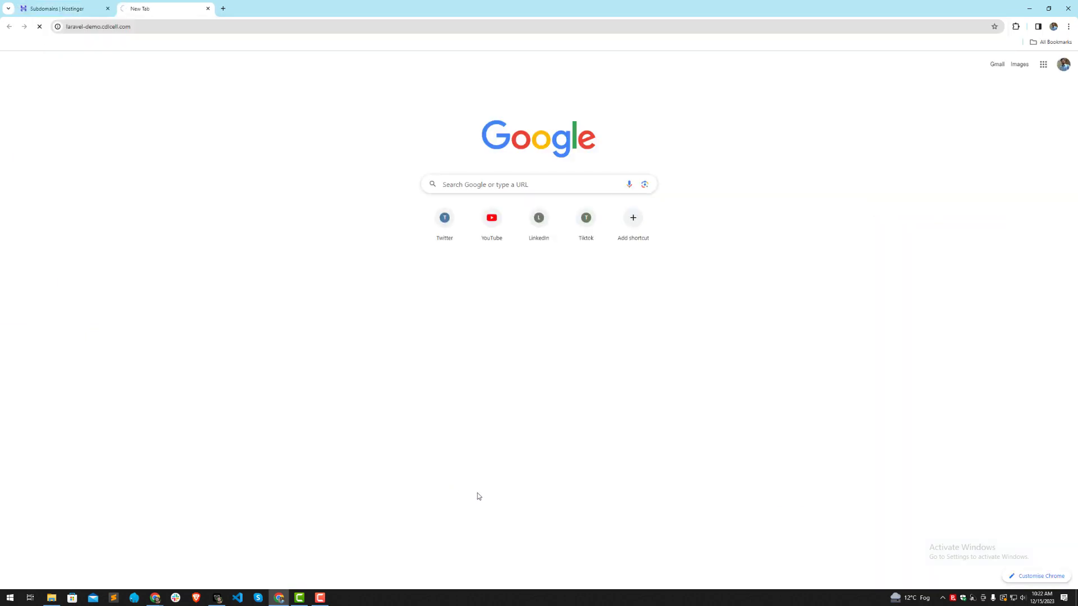
pyautogui.click(89, 12)
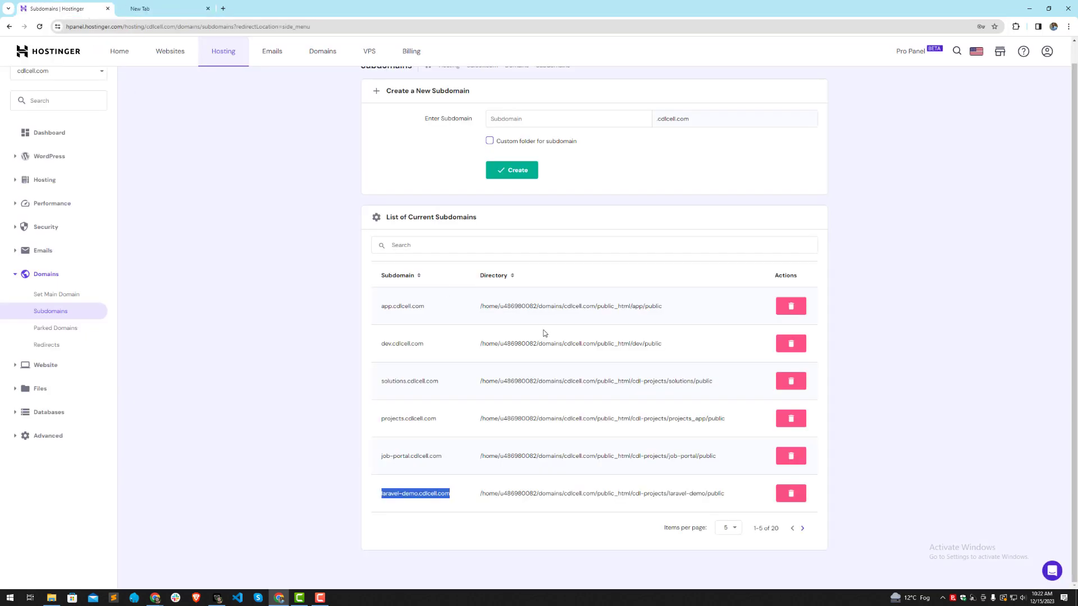
pyautogui.moveTo(634, 494); pyautogui.dragTo(695, 495)
pyautogui.click(695, 495)
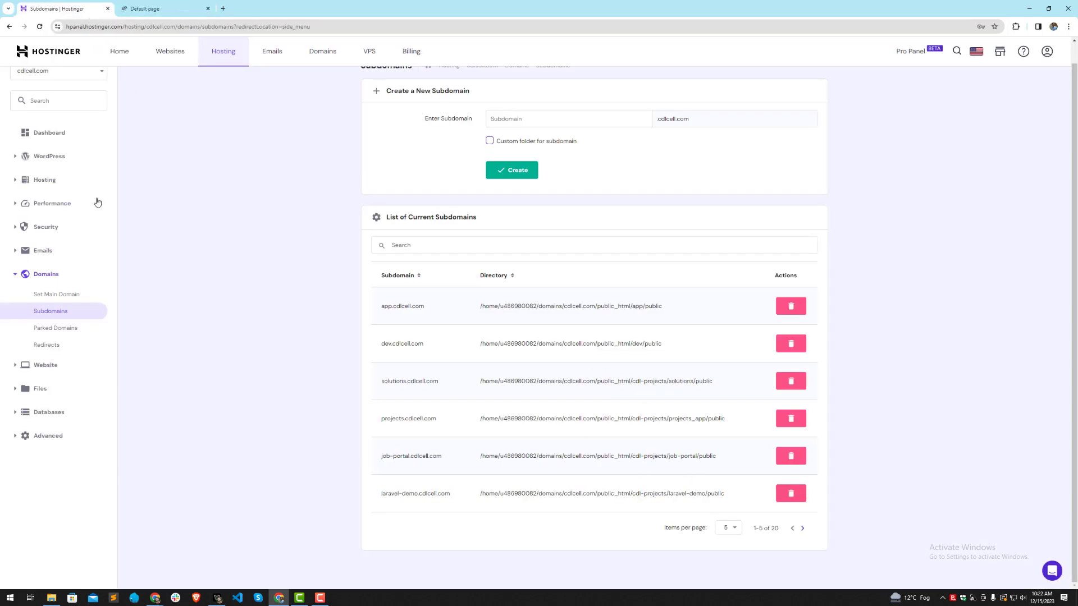
# Open File Manager and access the cdlcell.com files in a new tab.
pyautogui.click(25, 382)
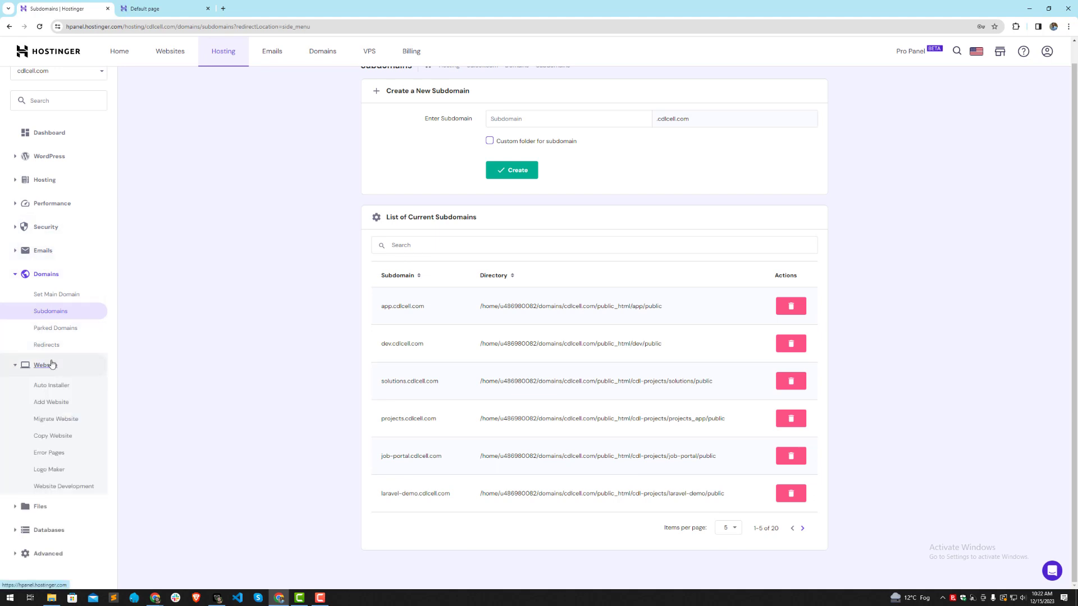
pyautogui.click(24, 381)
pyautogui.click(25, 381)
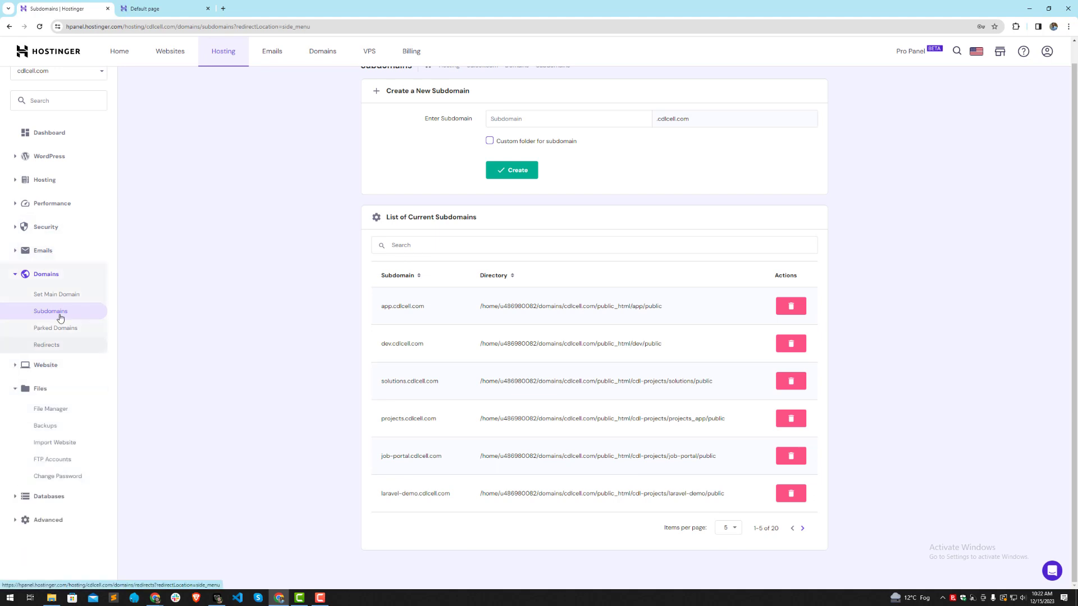
pyautogui.click(50, 408)
pyautogui.click(390, 139)
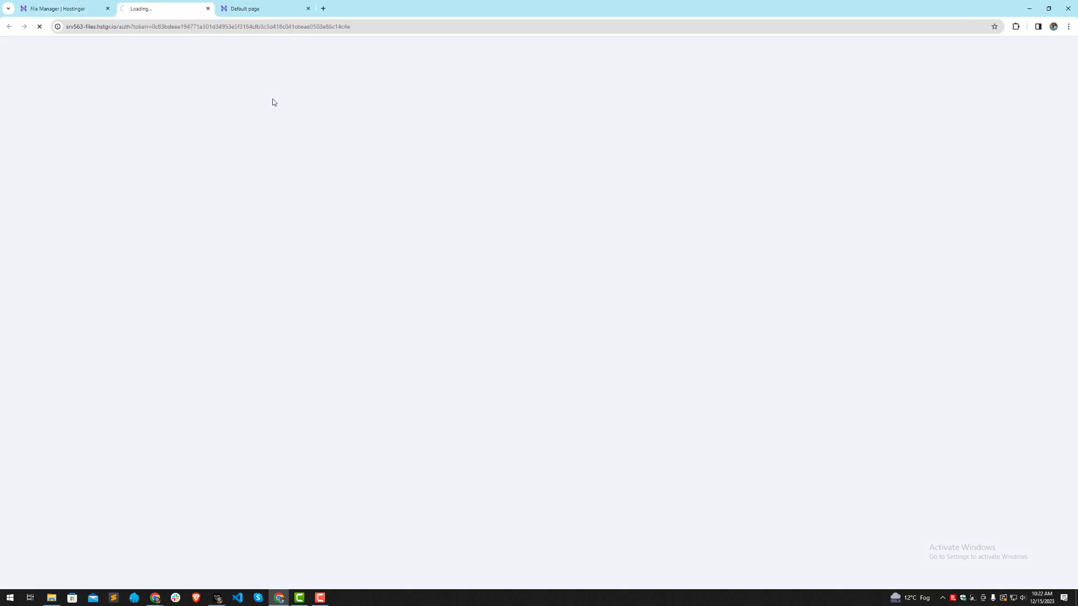
# Check the subdomain's 'You Are All Set to Go!' page, then return to the File Browser.
pyautogui.click(237, 11)
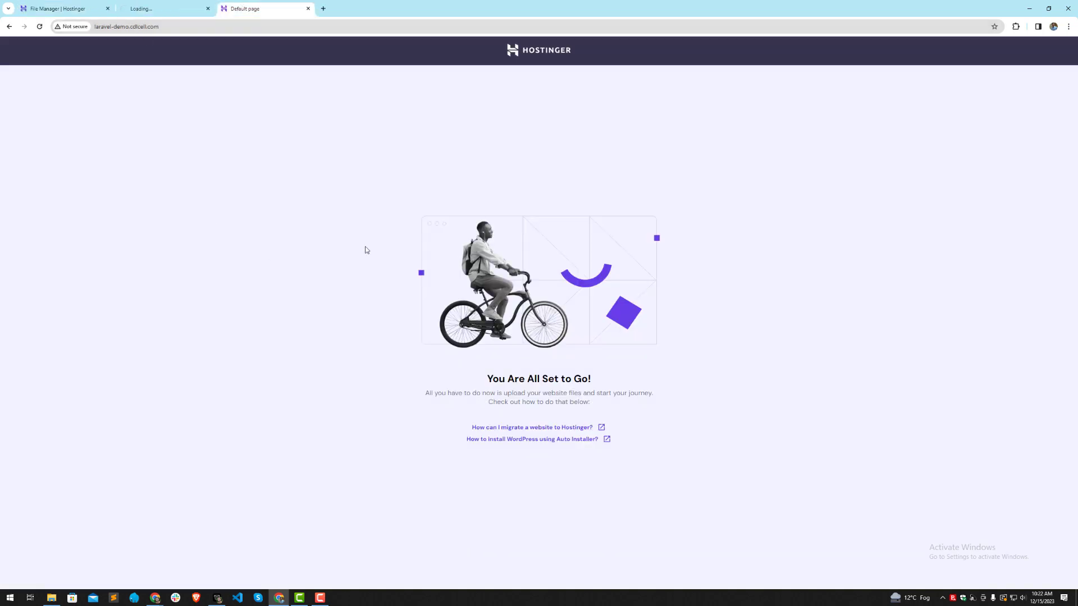
pyautogui.moveTo(446, 393); pyautogui.dragTo(390, 320)
pyautogui.click(348, 240)
pyautogui.click(164, 10)
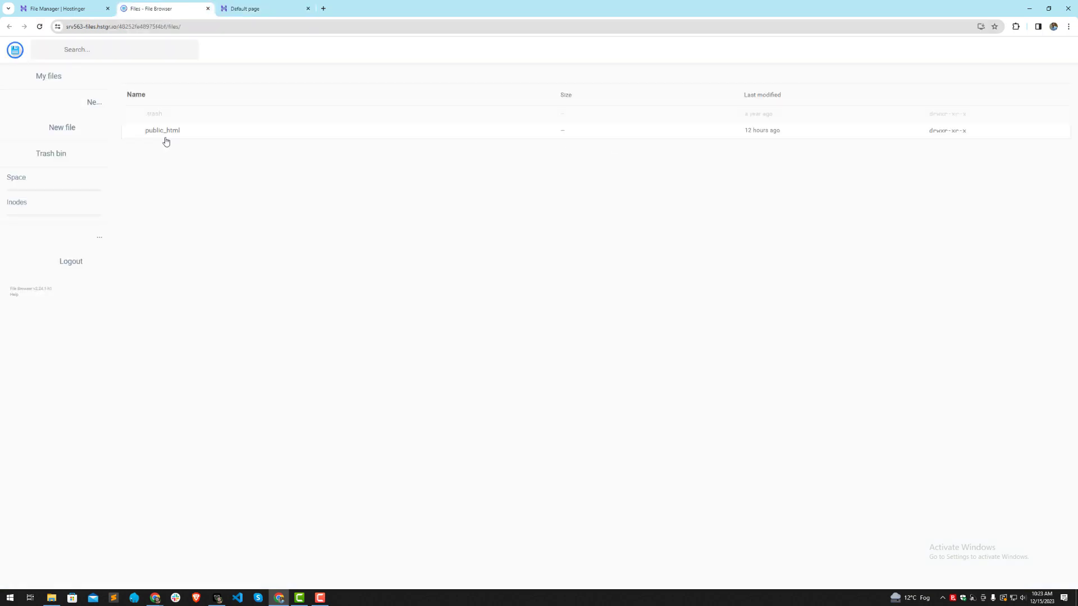
# Browse public_html/cdl-projects/laravel-demo/public to inspect default.php, then go back to laravel-demo.
pyautogui.click(146, 134)
pyautogui.click(146, 135)
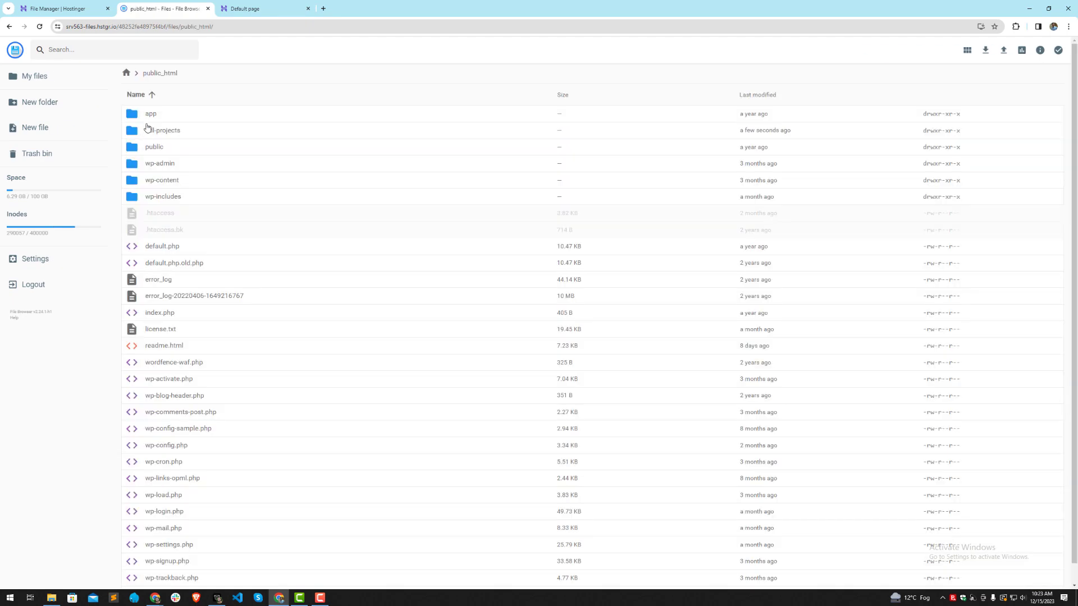
pyautogui.doubleClick(153, 130)
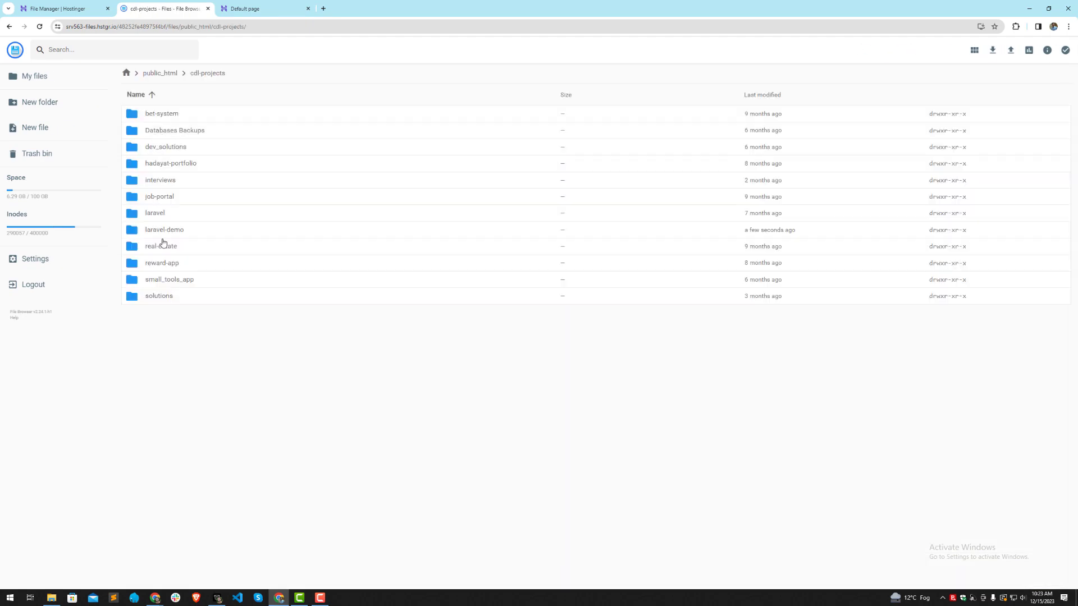
pyautogui.doubleClick(164, 230)
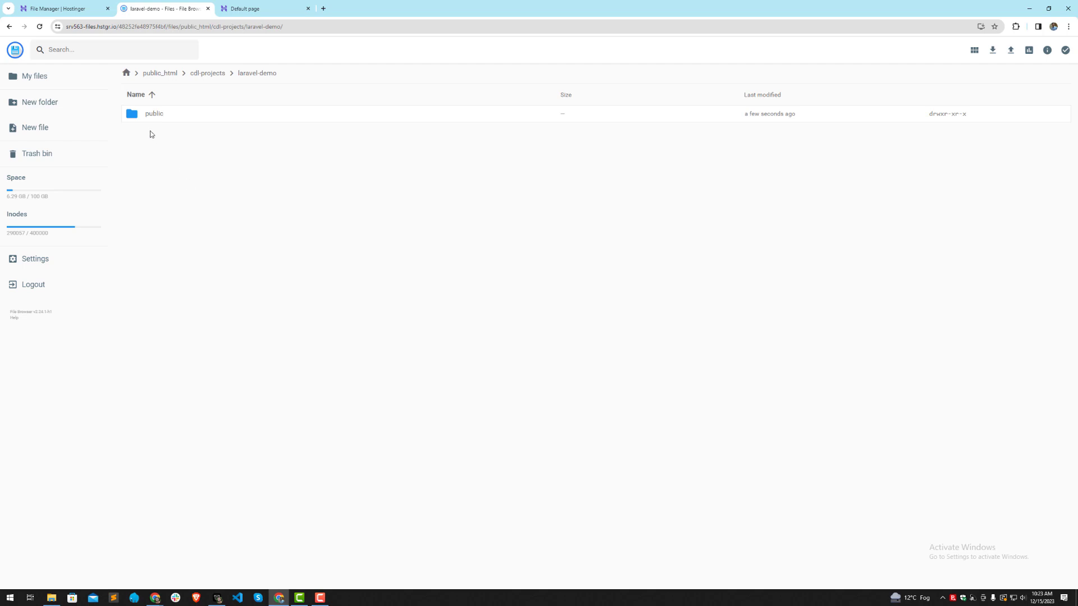
pyautogui.doubleClick(152, 114)
pyautogui.click(159, 115)
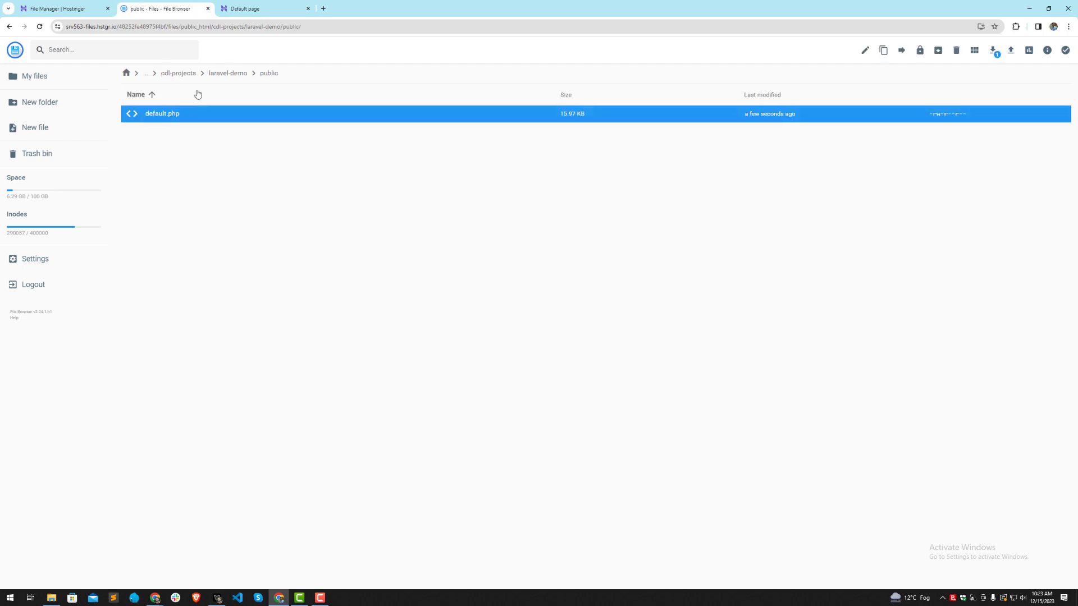
pyautogui.click(220, 74)
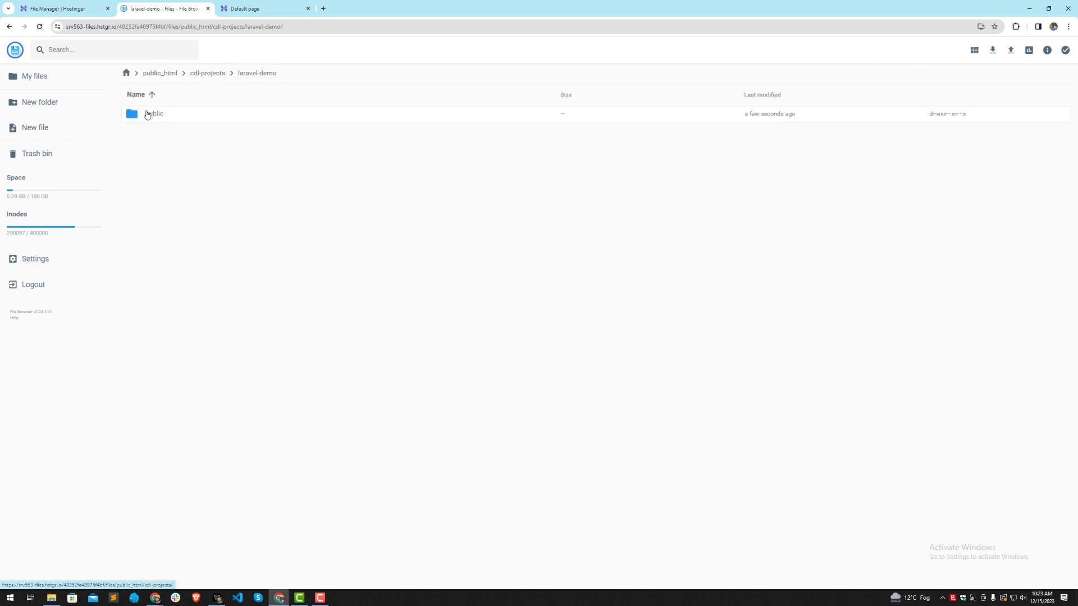
# Delete the public folder from laravel-demo and switch to the local interview_app folder.
pyautogui.click(158, 115)
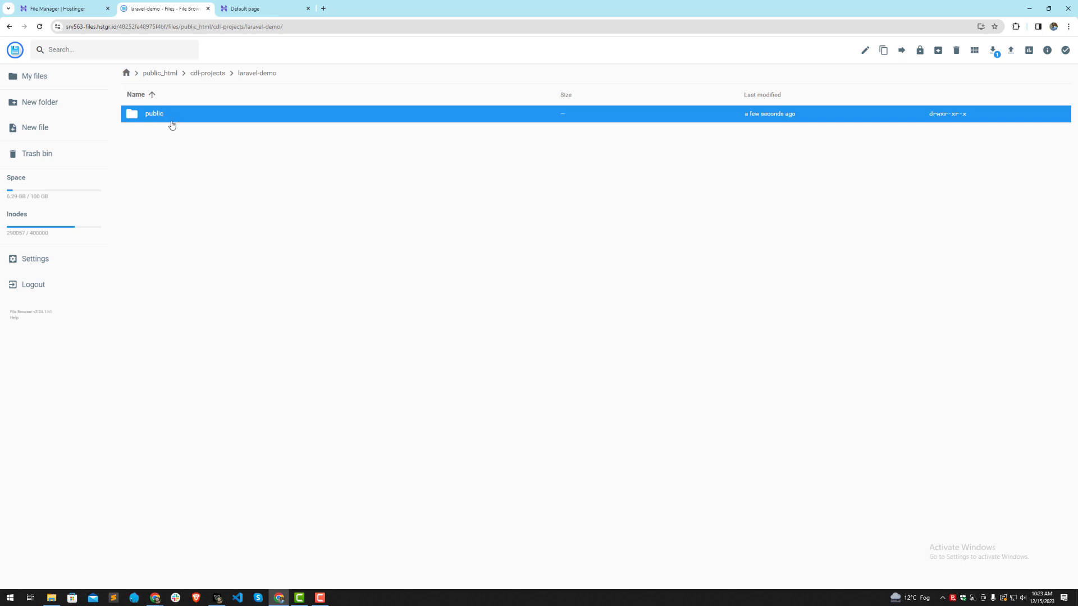
pyautogui.rightClick(152, 120)
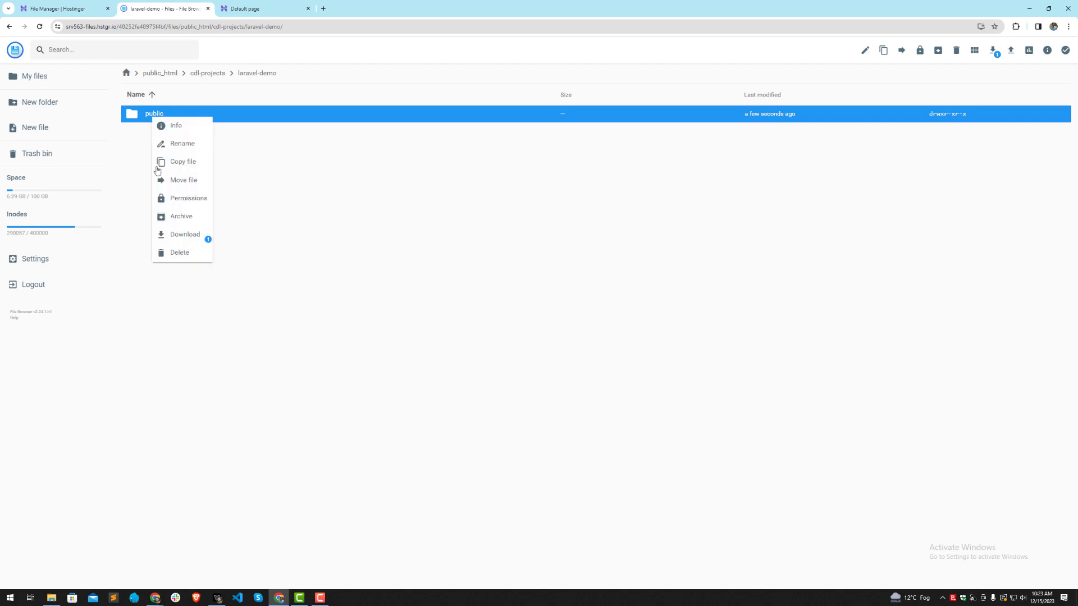
pyautogui.click(176, 252)
pyautogui.click(598, 330)
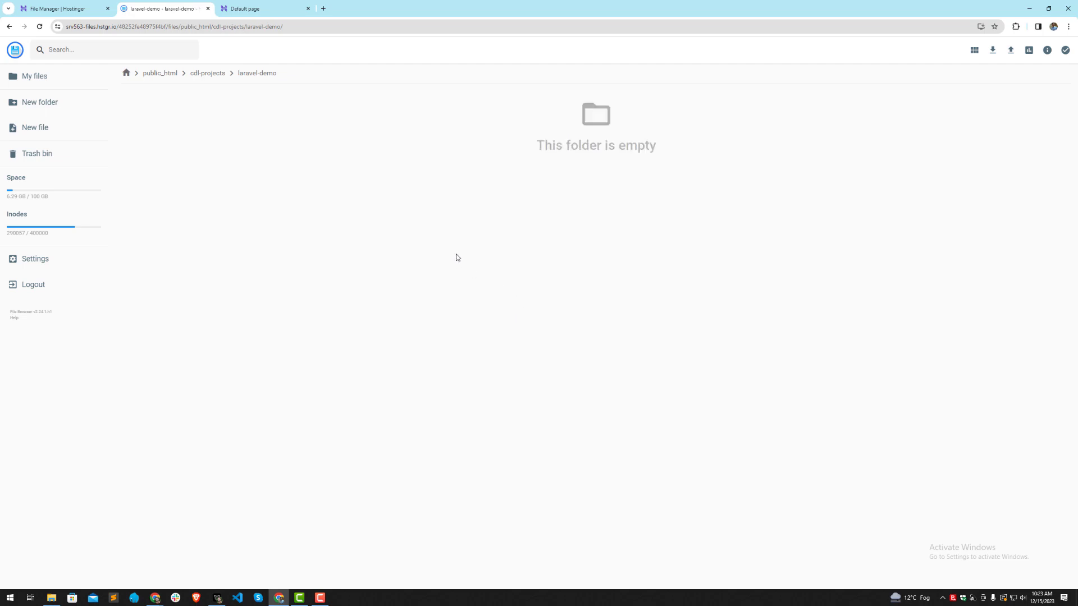
pyautogui.click(51, 598)
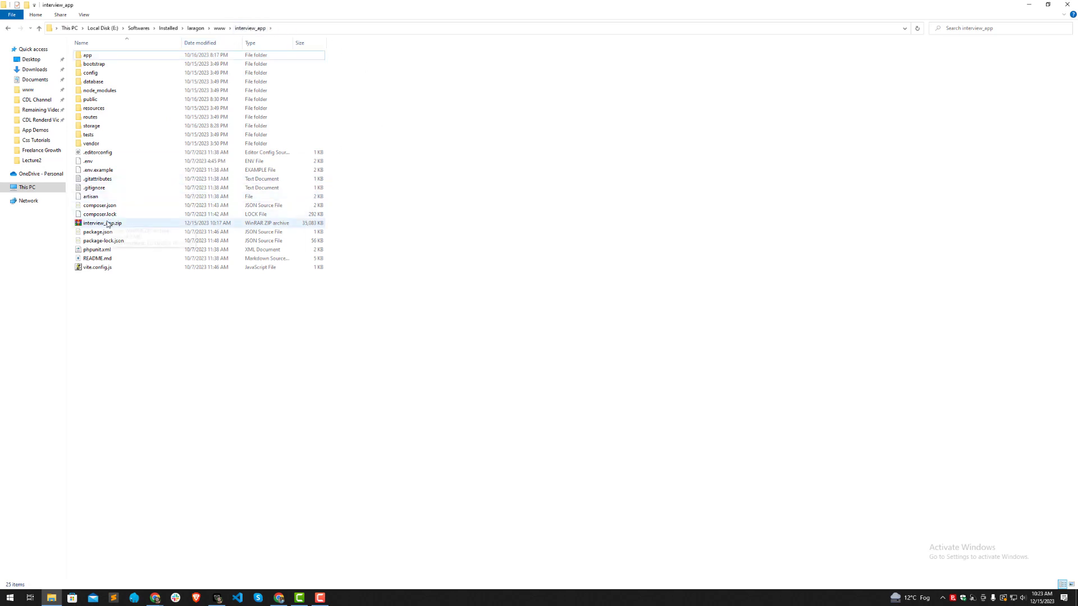
pyautogui.click(105, 224)
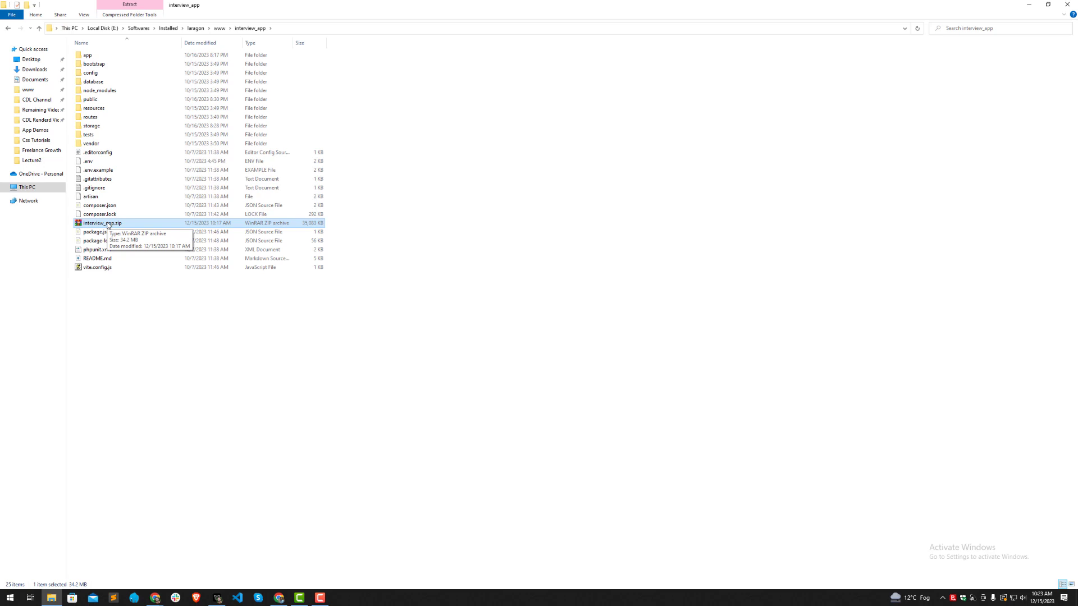
pyautogui.click(108, 218)
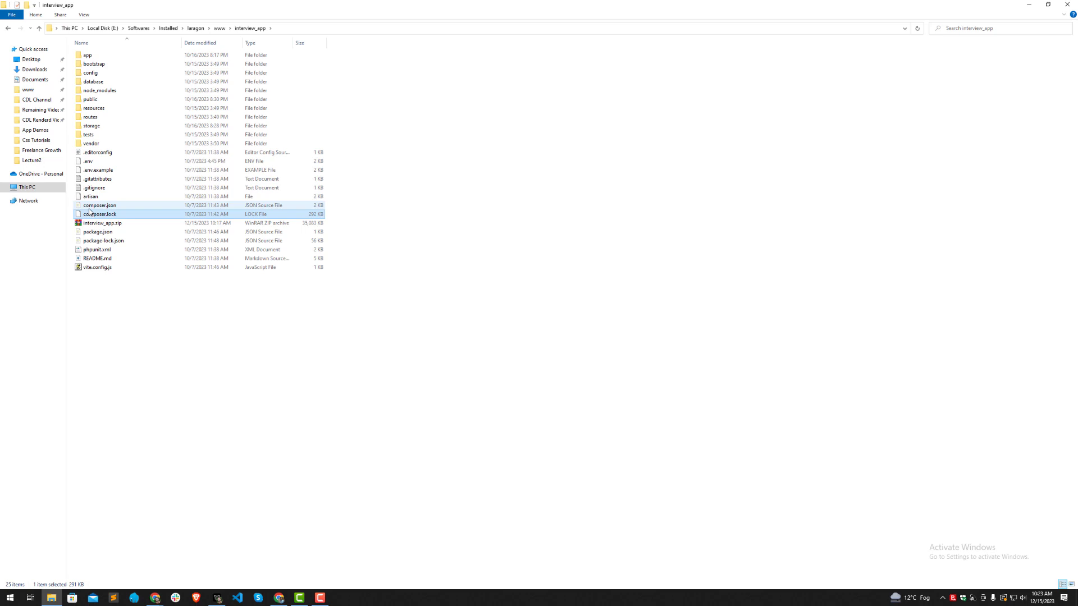
pyautogui.click(90, 206)
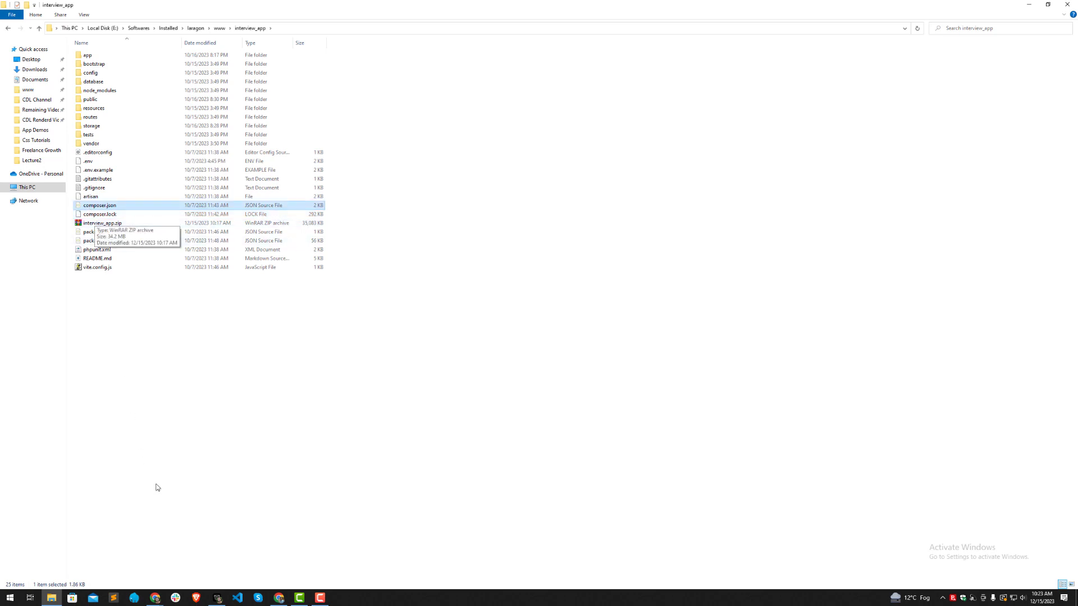
pyautogui.click(155, 597)
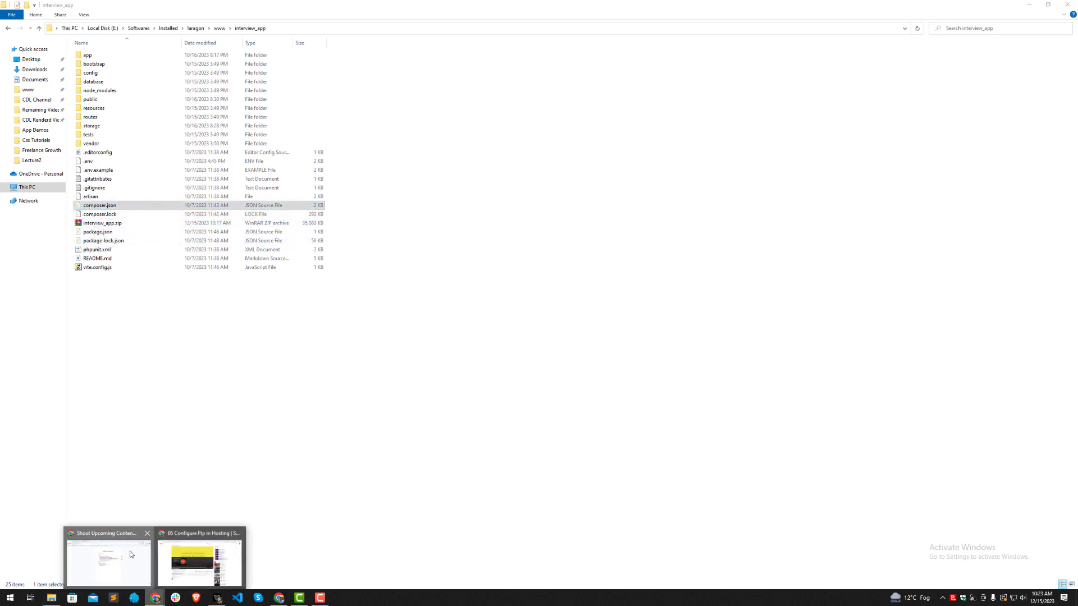
# Move from the Shoot Upcoming Content document to the Chrome window with the FTP video.
pyautogui.click(108, 562)
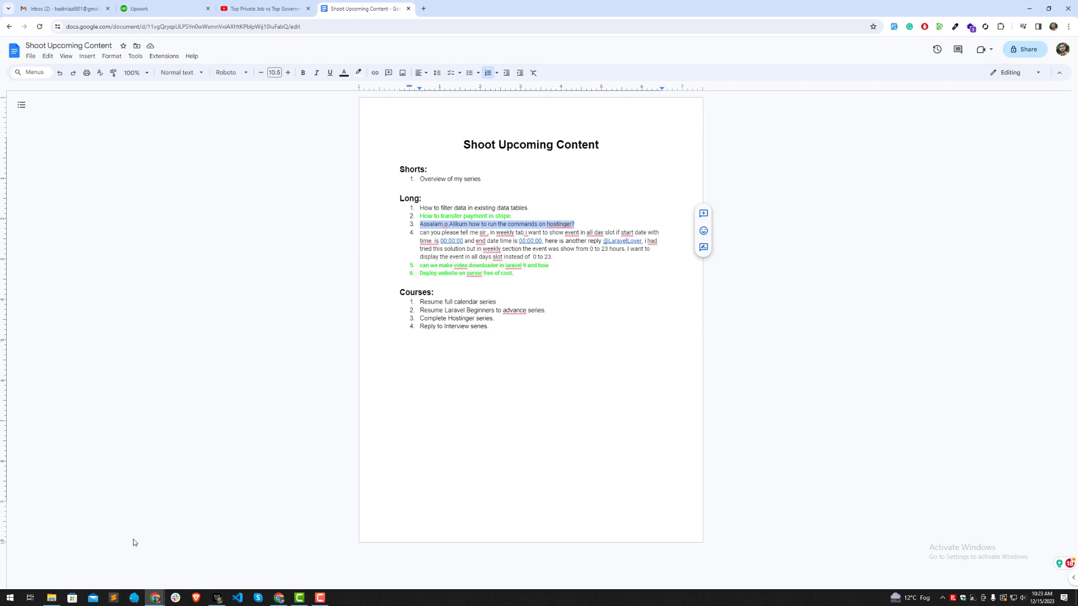
pyautogui.hotkey('alt', 'Tab')
pyautogui.hotkey('alt', 'Tab')
pyautogui.hotkey('alt', 'Tab')
pyautogui.hotkey('alt', 'Tab')
pyautogui.hotkey('alt', 'Tab')
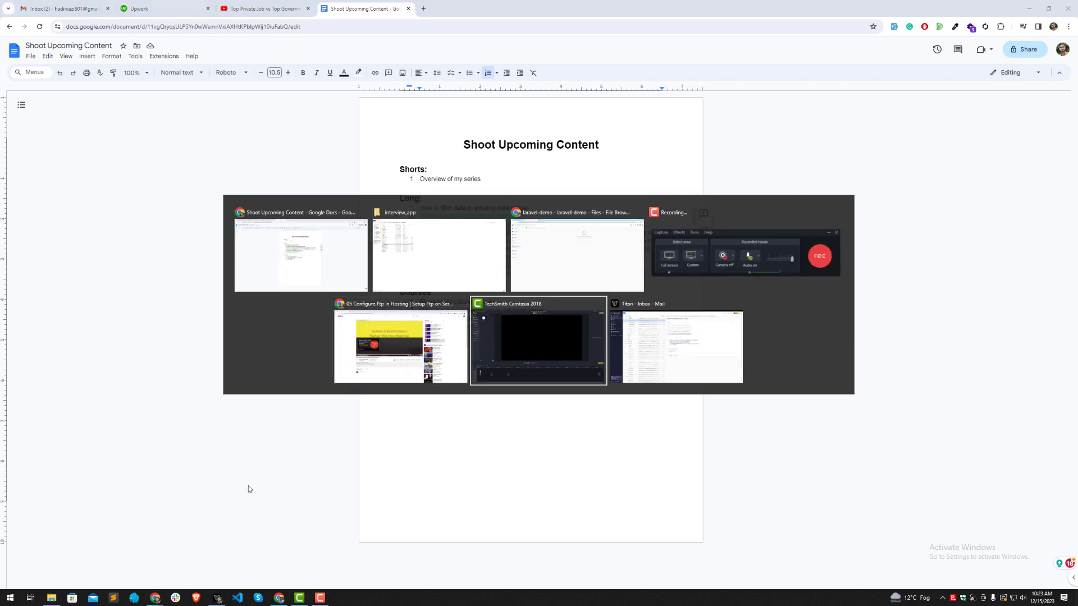
pyautogui.click(392, 361)
# Open cdlcell.com in a new Chrome tab.
pyautogui.hotkey('ctrl', 't')
pyautogui.write('cdl')
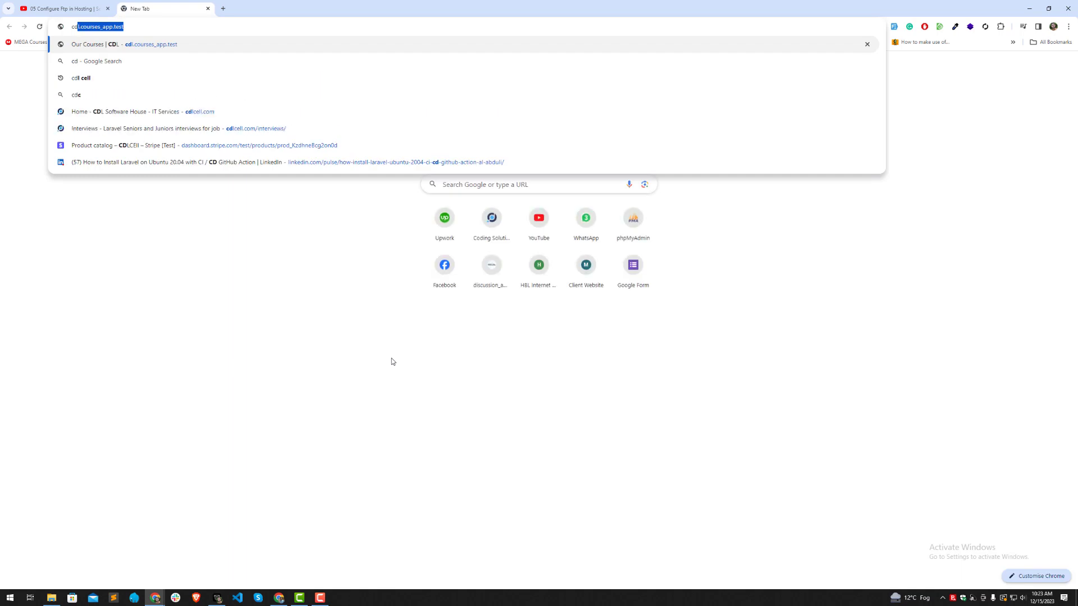
pyautogui.press('BackSpace')
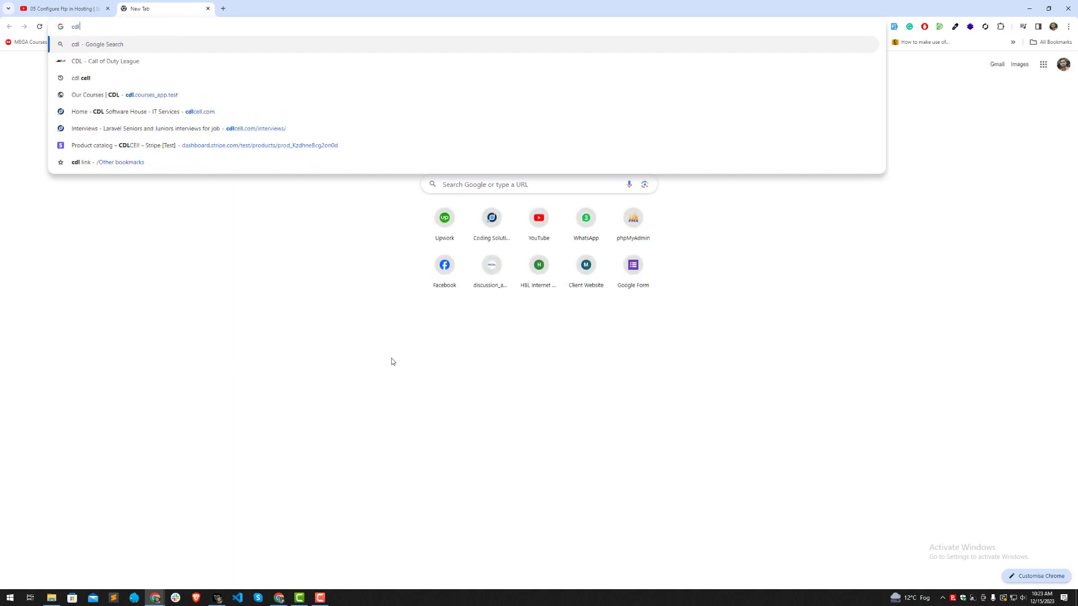
pyautogui.write('ce')
pyautogui.press('Return')
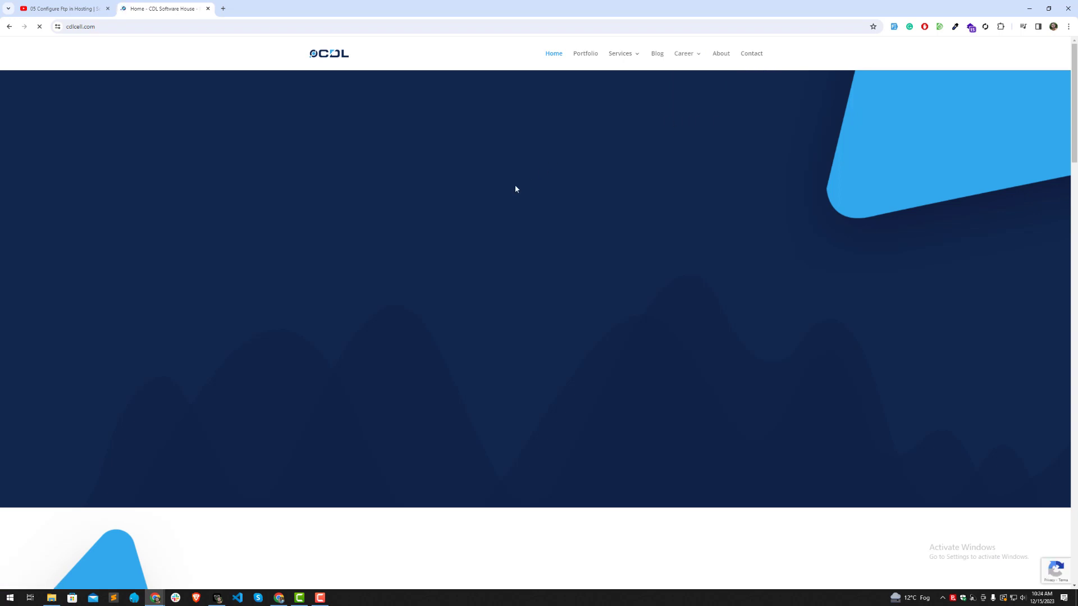
# Scroll through the cdlcell.com Interviews page, then close that tab.
pyautogui.scroll(-4, 515, 189)
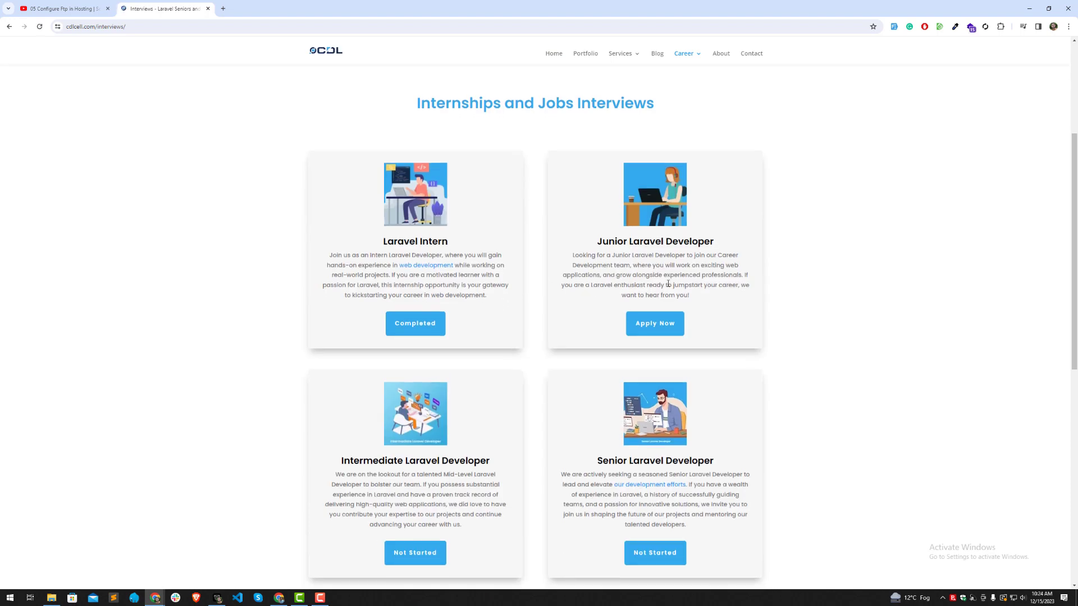
pyautogui.scroll(-2, 575, 265)
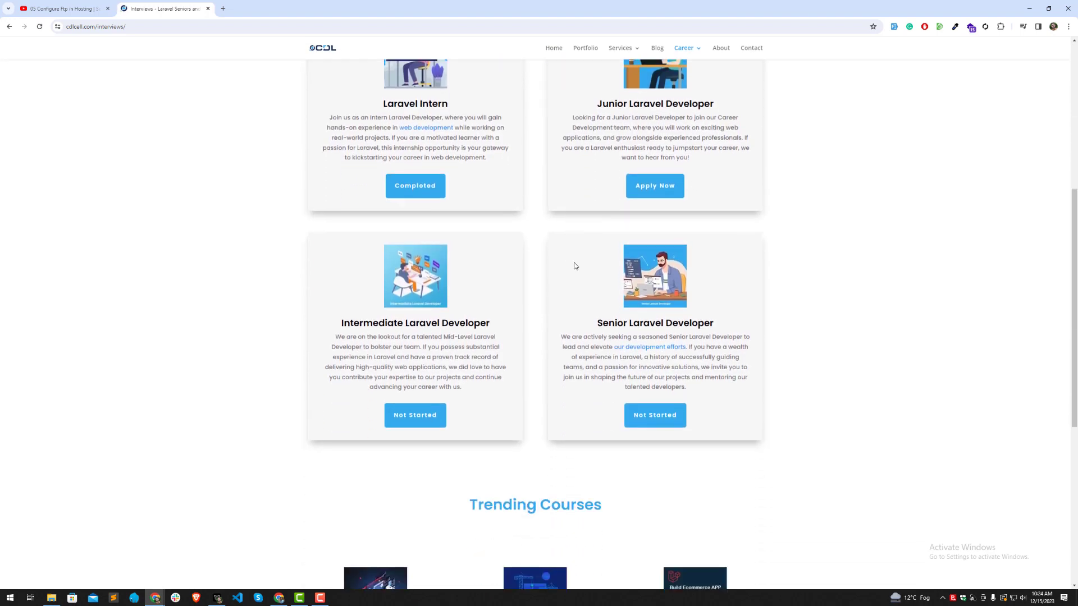
pyautogui.scroll(1, 578, 263)
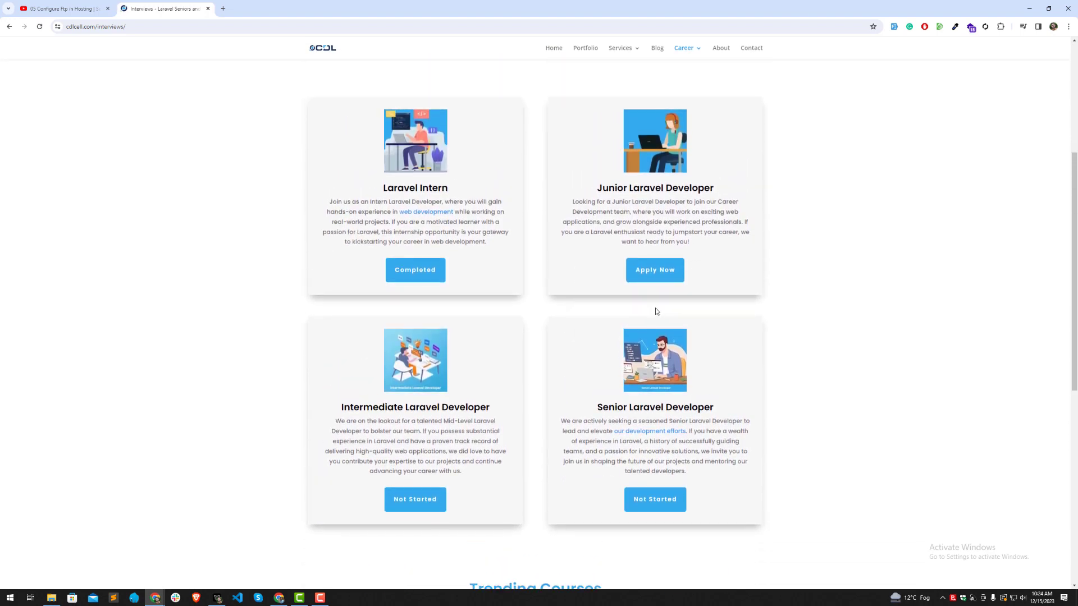
pyautogui.scroll(1, 656, 311)
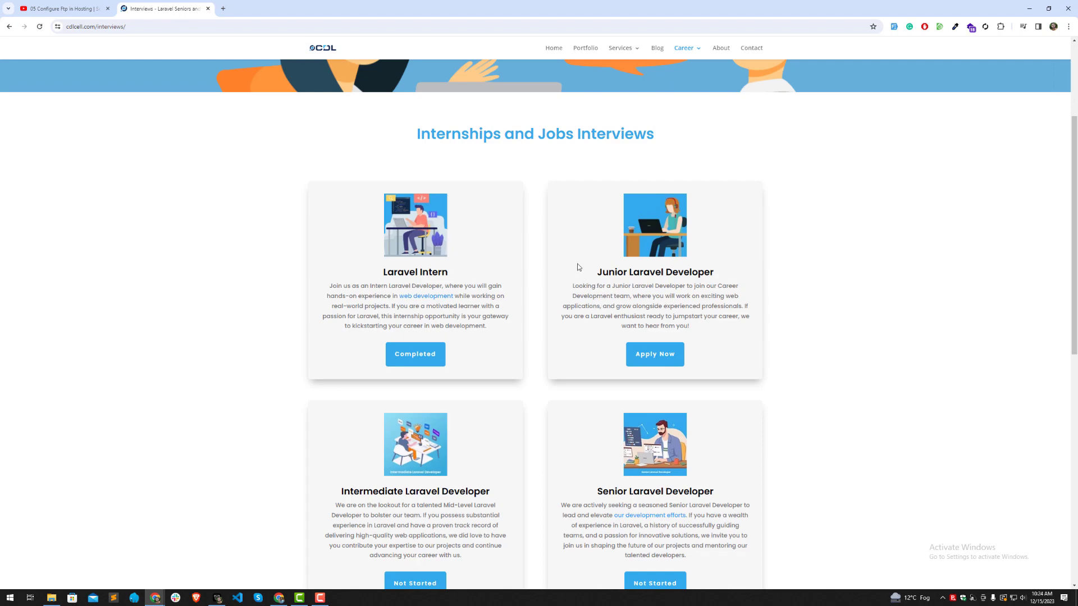
pyautogui.hotkey('ctrl', 'w')
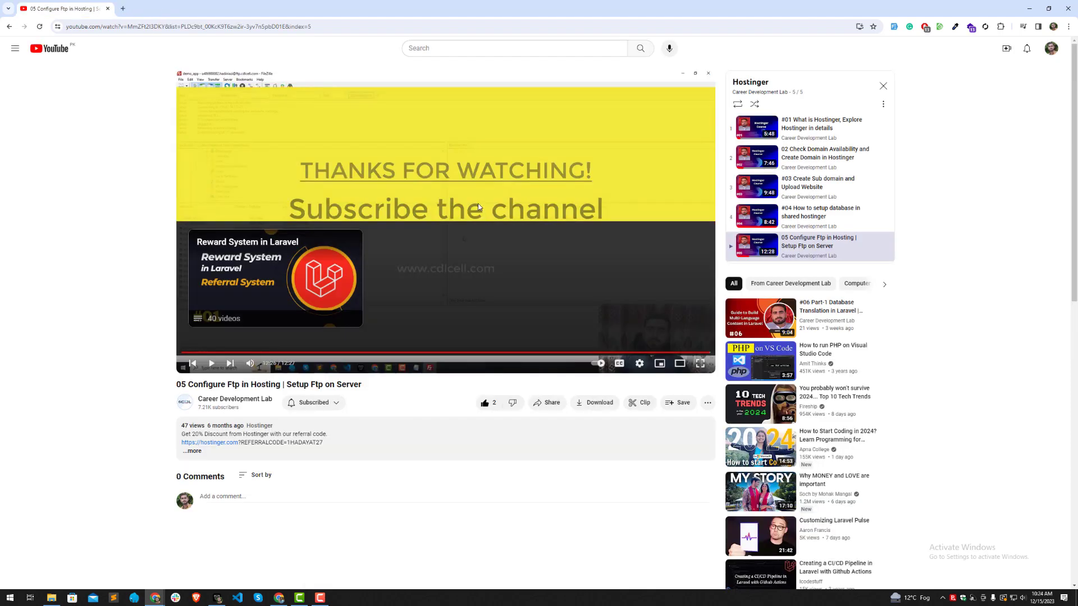
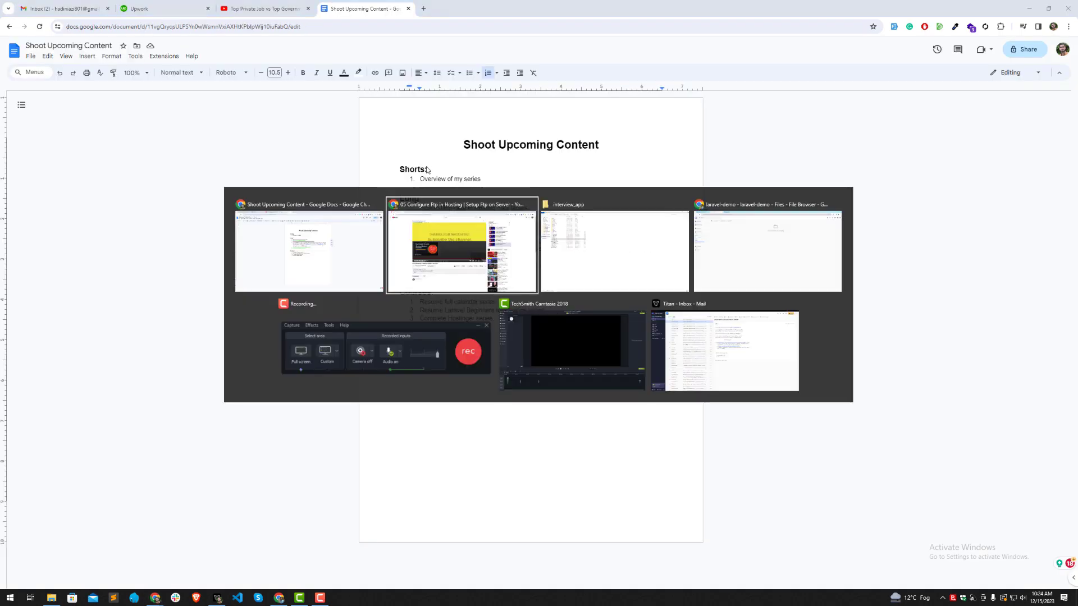
# Select interview_app.zip in the local interview_app project folder.
pyautogui.moveTo(503, 112); pyautogui.dragTo(627, 138)
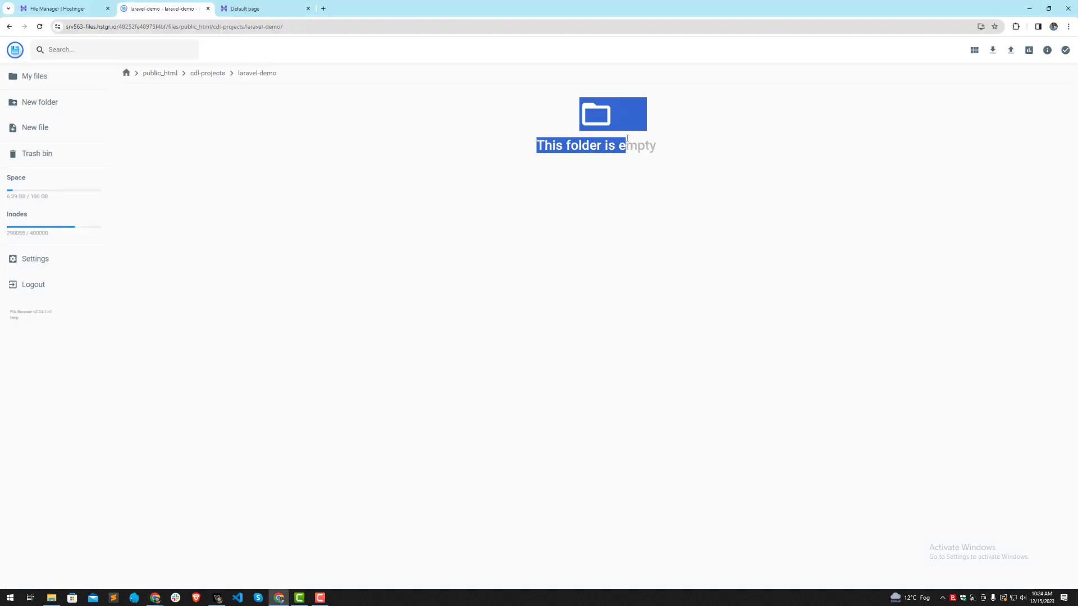
pyautogui.hotkey('alt', 'Tab')
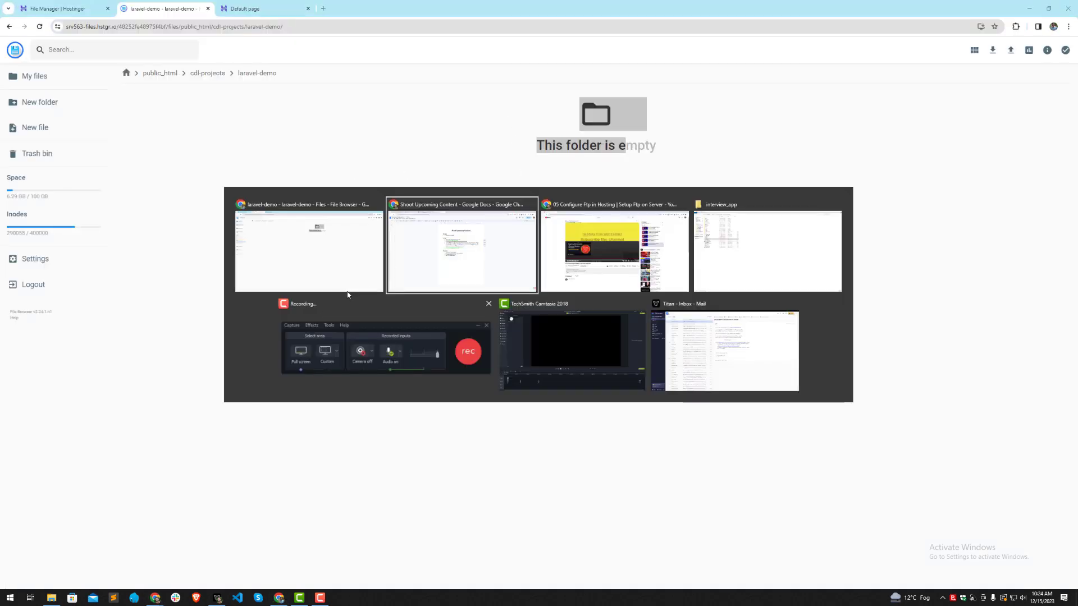
pyautogui.click(755, 258)
pyautogui.press('Down')
pyautogui.press('Down')
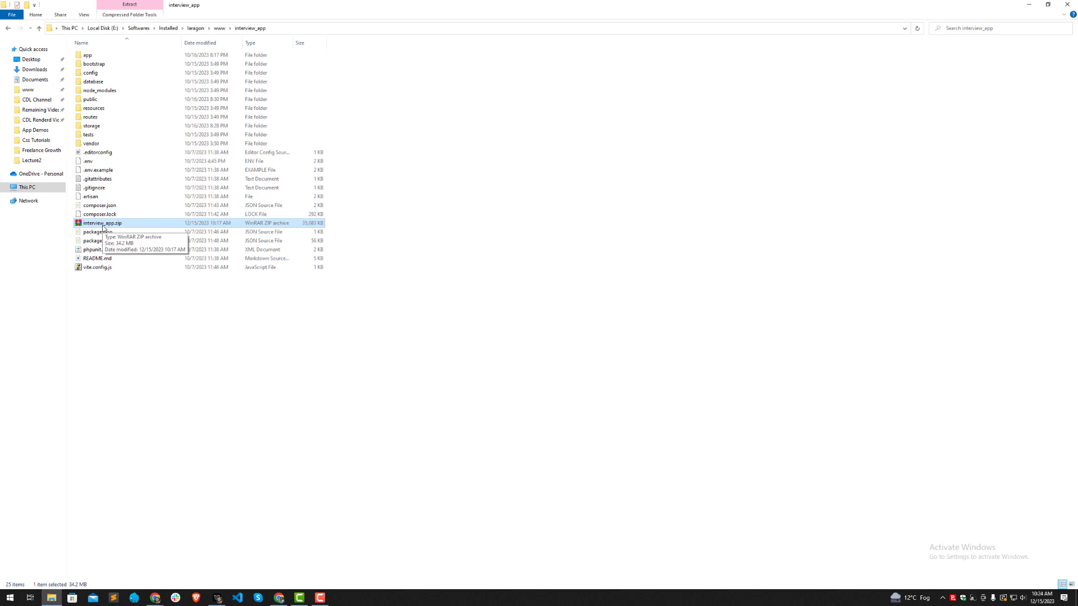
# Drop interview_app.zip into the laravel-demo folder and show its upload progress.
pyautogui.hotkey('alt', 'Tab')
pyautogui.moveTo(97, 227); pyautogui.dragTo(468, 229)
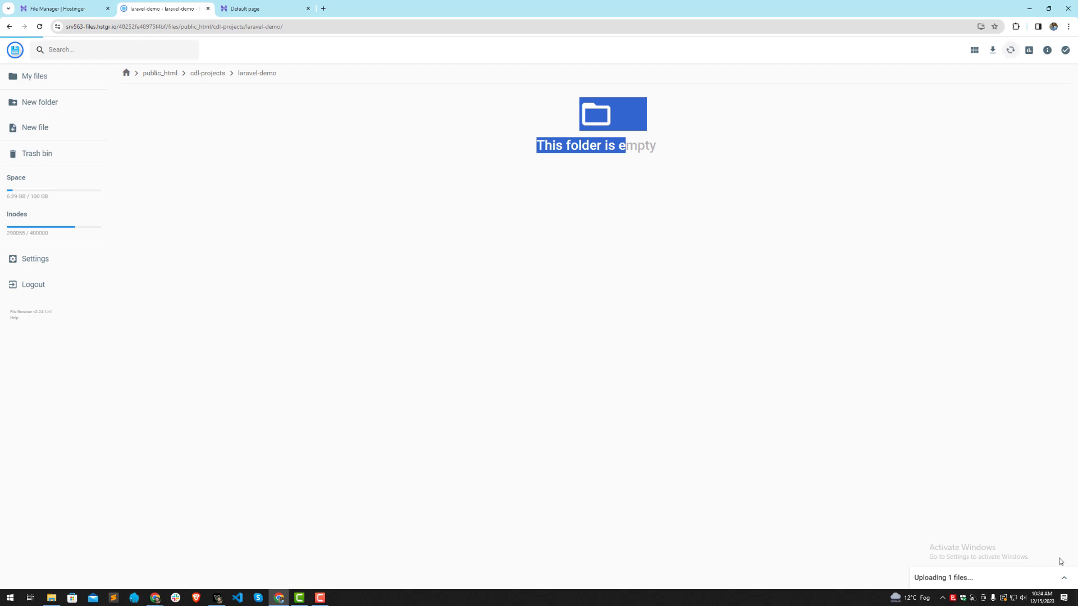
pyautogui.click(1064, 577)
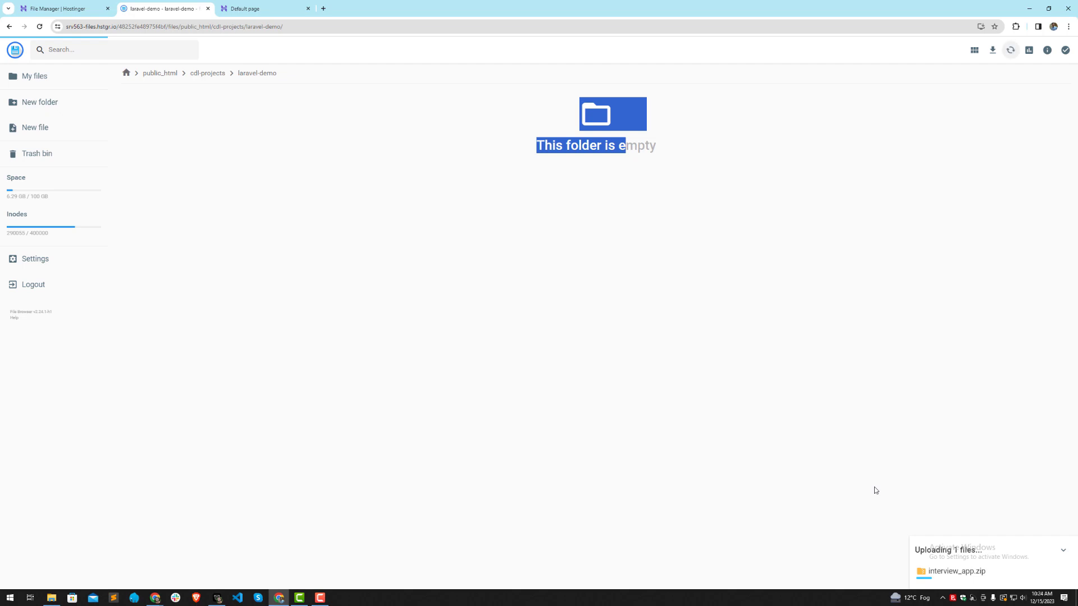
pyautogui.click(478, 225)
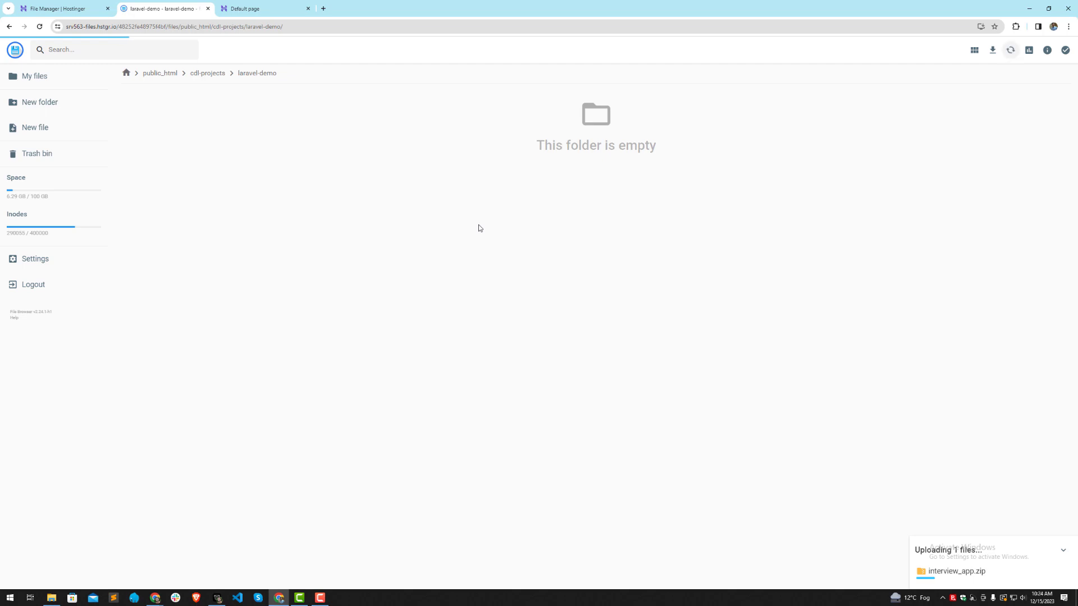
pyautogui.hotkey('alt', 'Tab')
pyautogui.rightClick(166, 155)
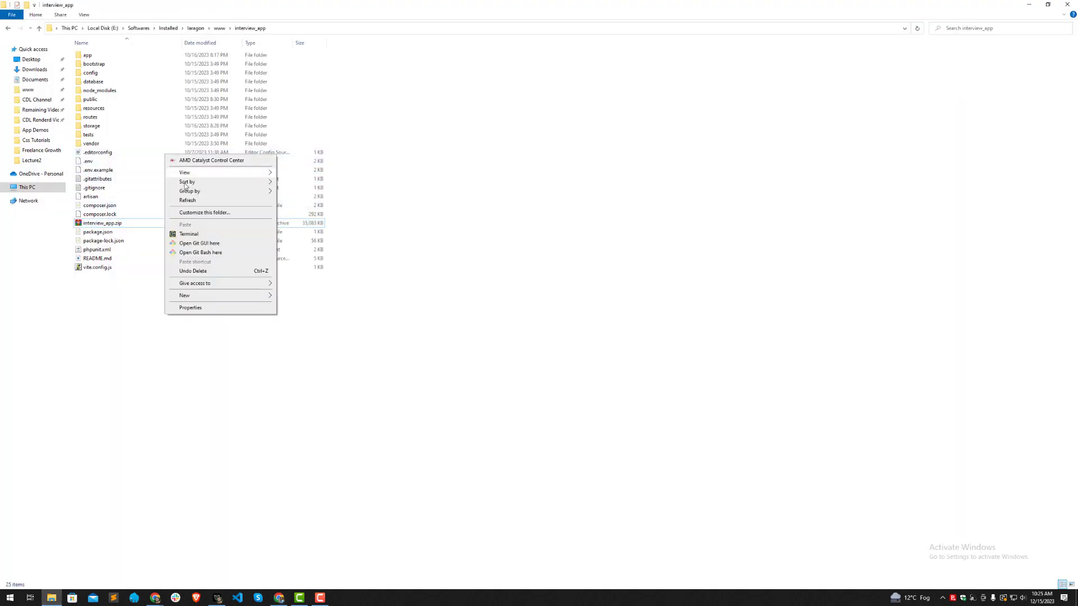
pyautogui.click(98, 173)
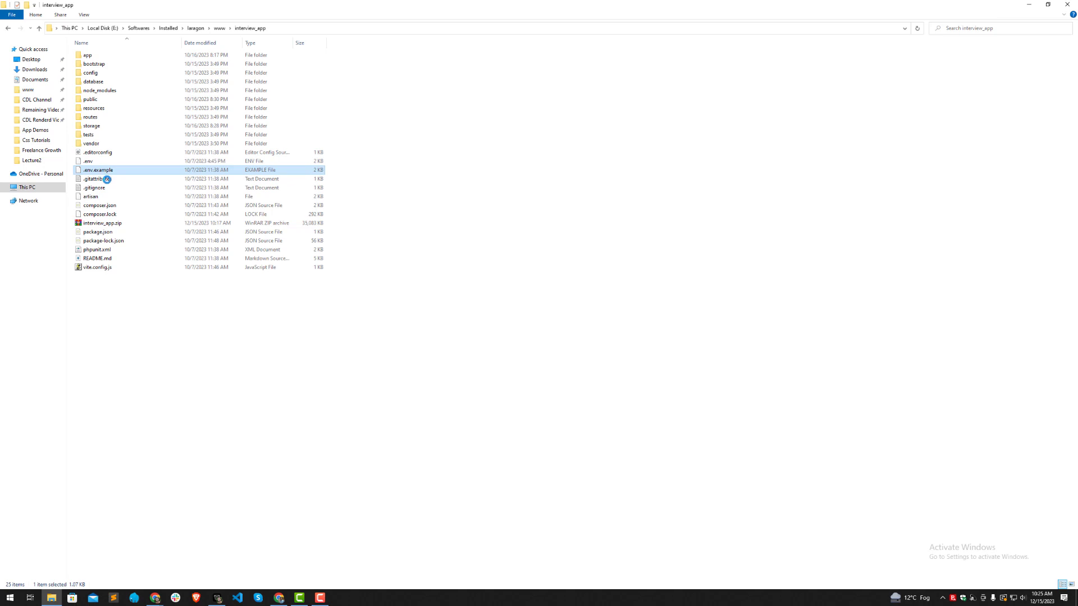
pyautogui.rightClick(97, 172)
pyautogui.click(139, 217)
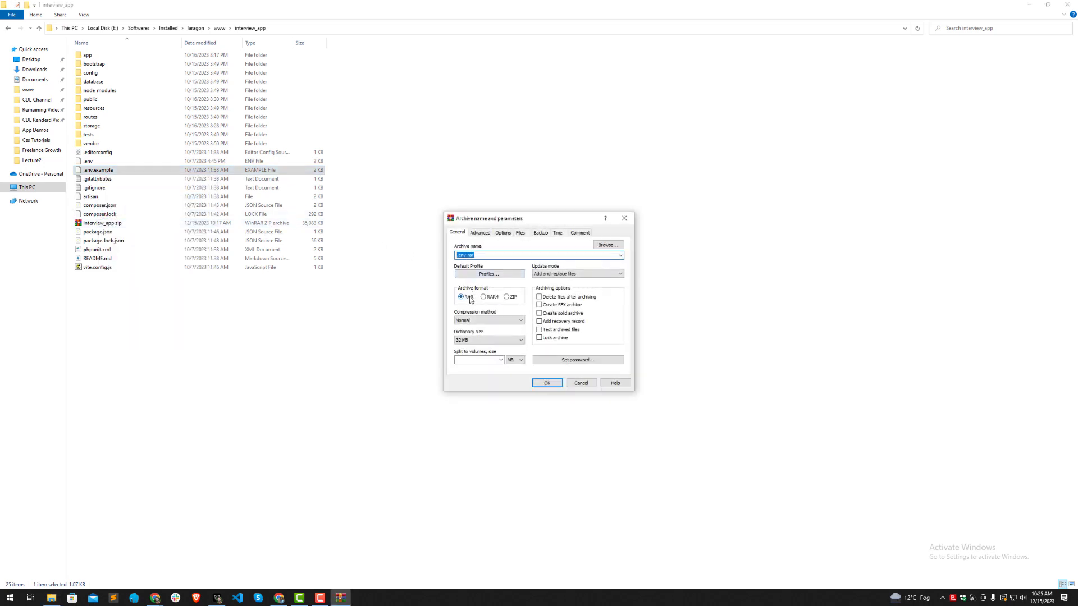
pyautogui.click(484, 298)
pyautogui.click(508, 297)
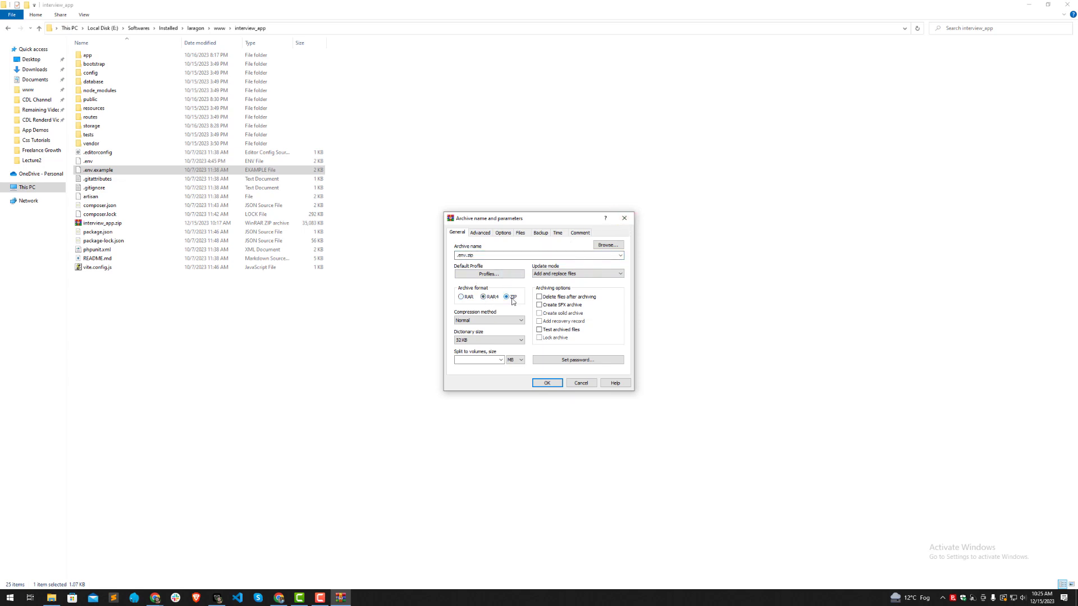
pyautogui.click(624, 219)
pyautogui.hotkey('ctrl', 'a')
pyautogui.rightClick(106, 124)
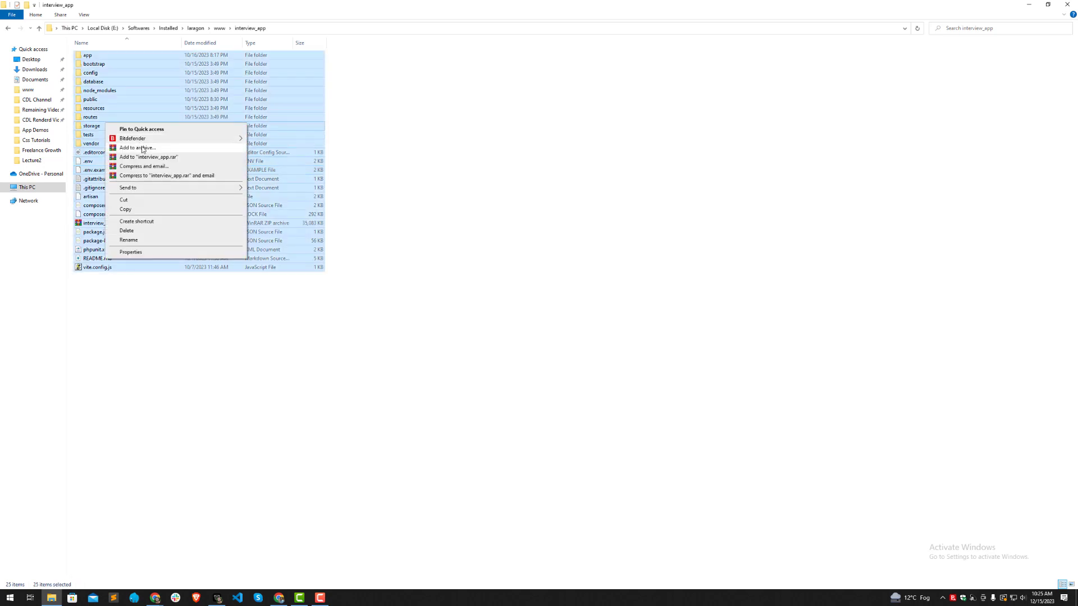
pyautogui.click(137, 148)
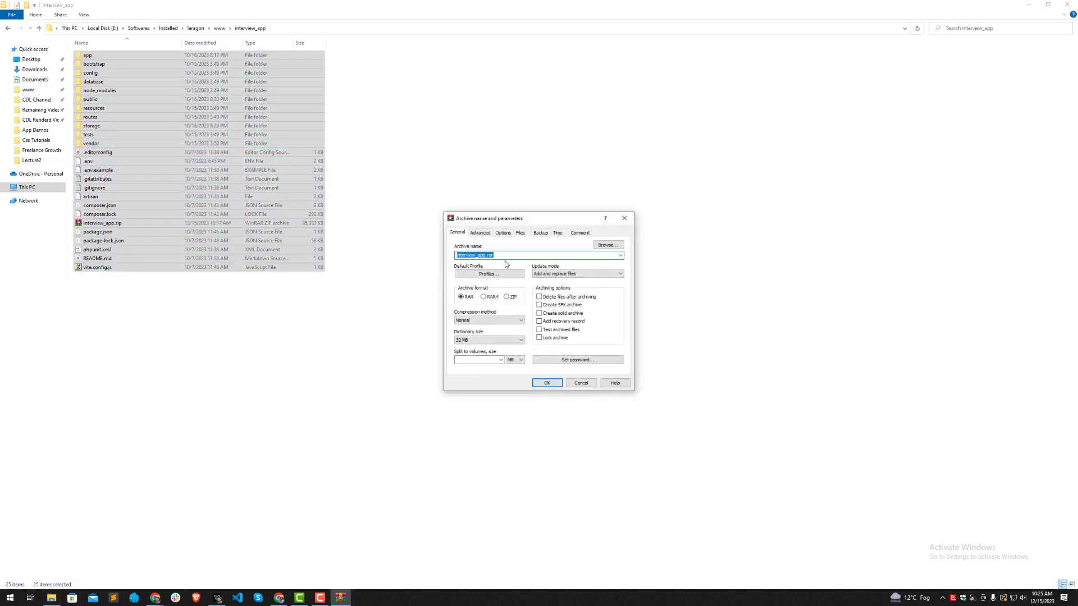
pyautogui.write('saasdsd')
pyautogui.click(506, 297)
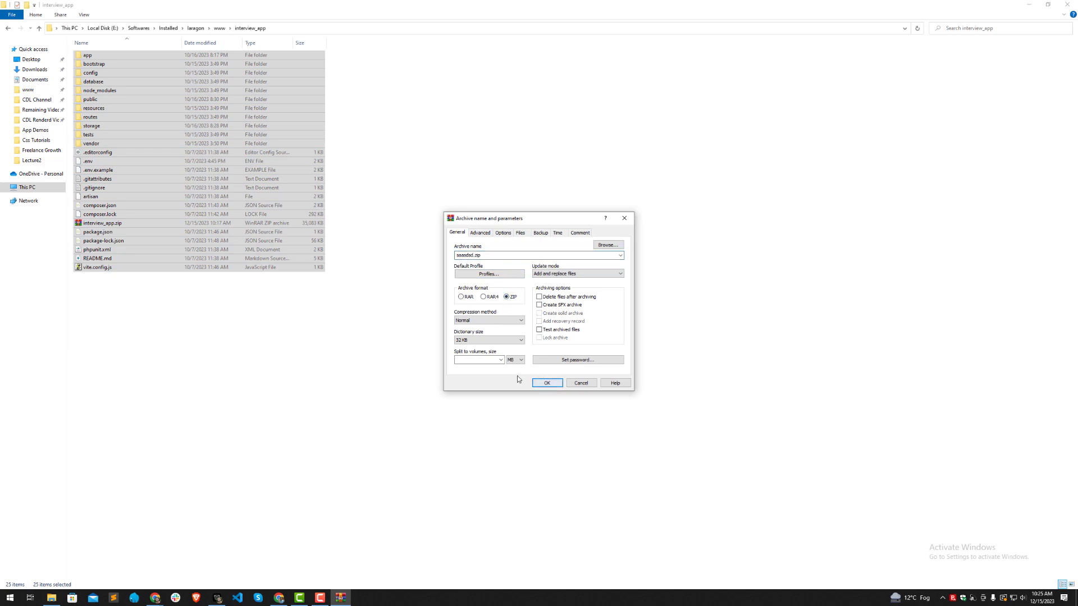
pyautogui.click(623, 219)
pyautogui.click(500, 216)
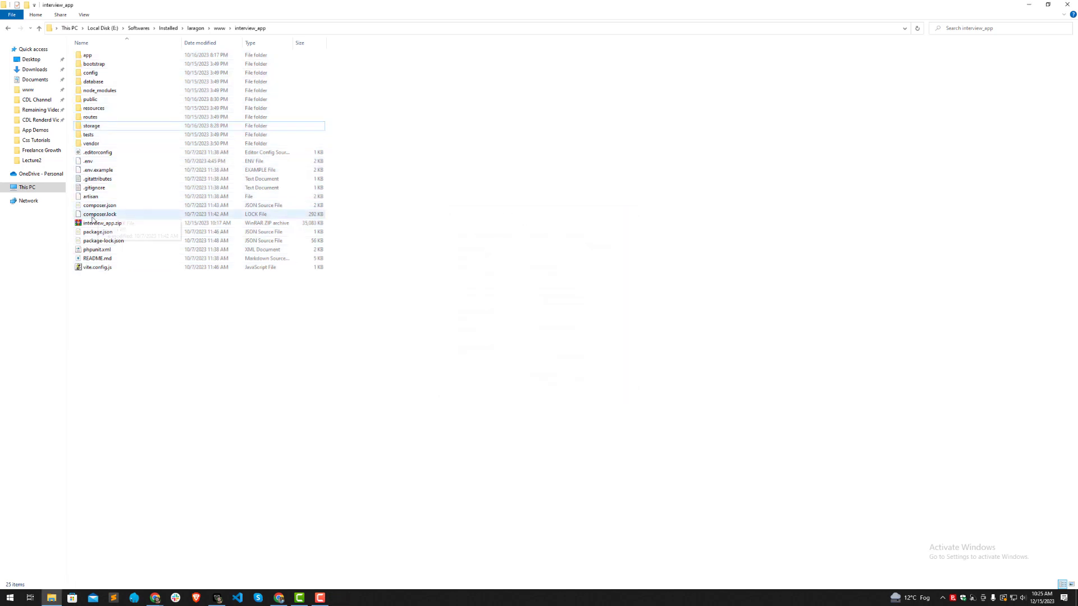
# View the laravel-demo default page, then go to Databases > Management in the hPanel sidebar.
pyautogui.hotkey('alt', 'Tab')
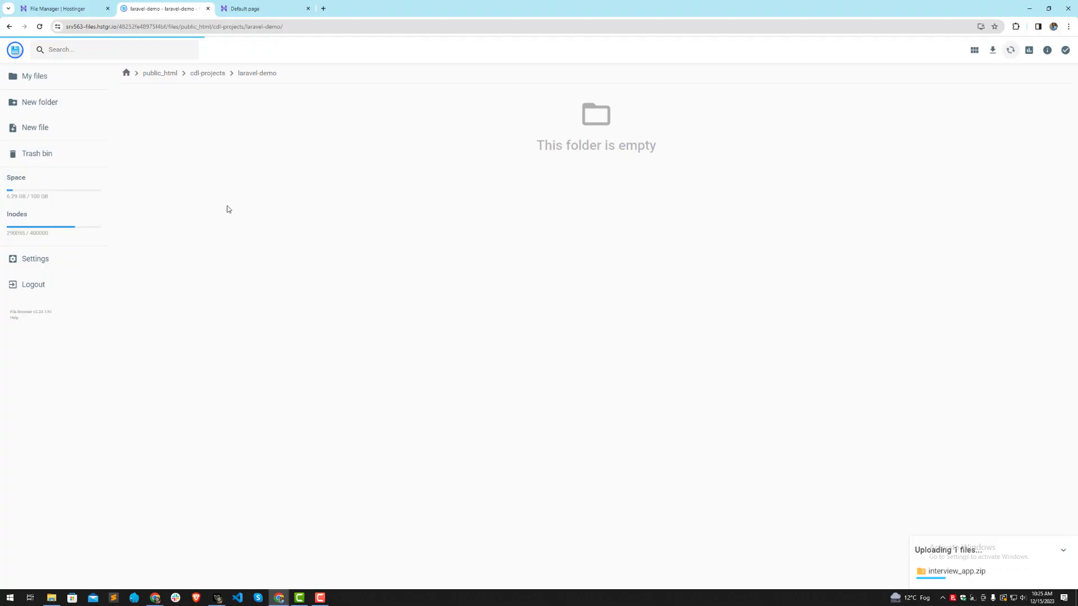
pyautogui.click(276, 4)
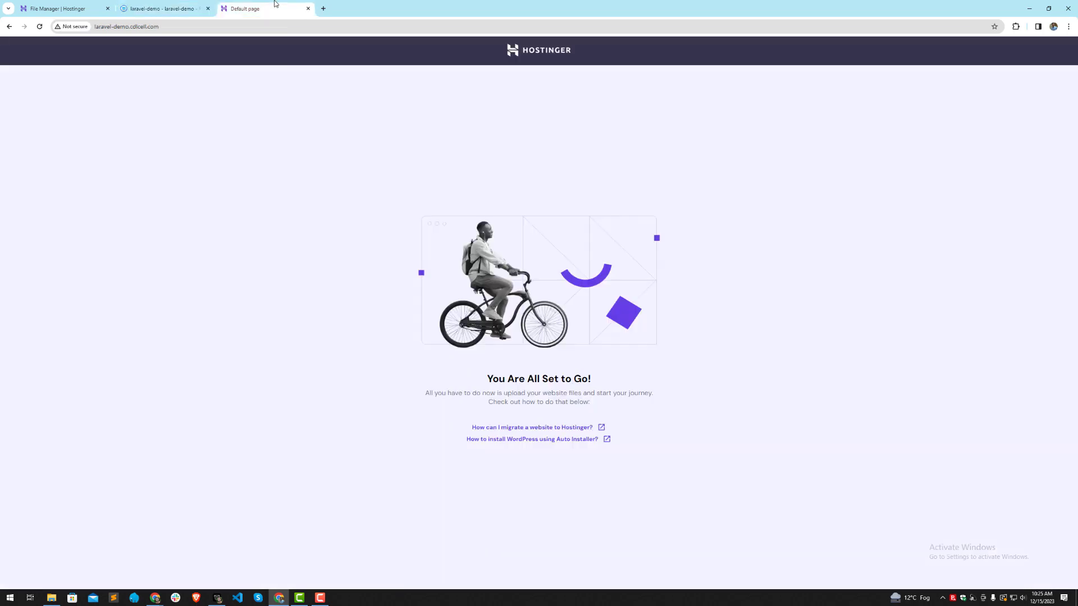
pyautogui.click(59, 9)
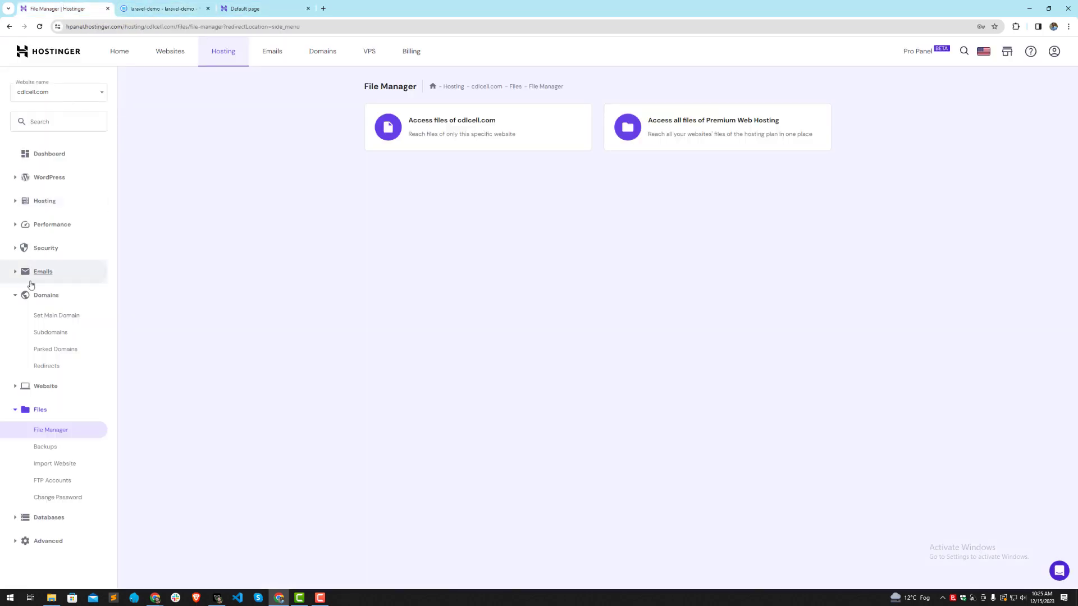
pyautogui.click(24, 402)
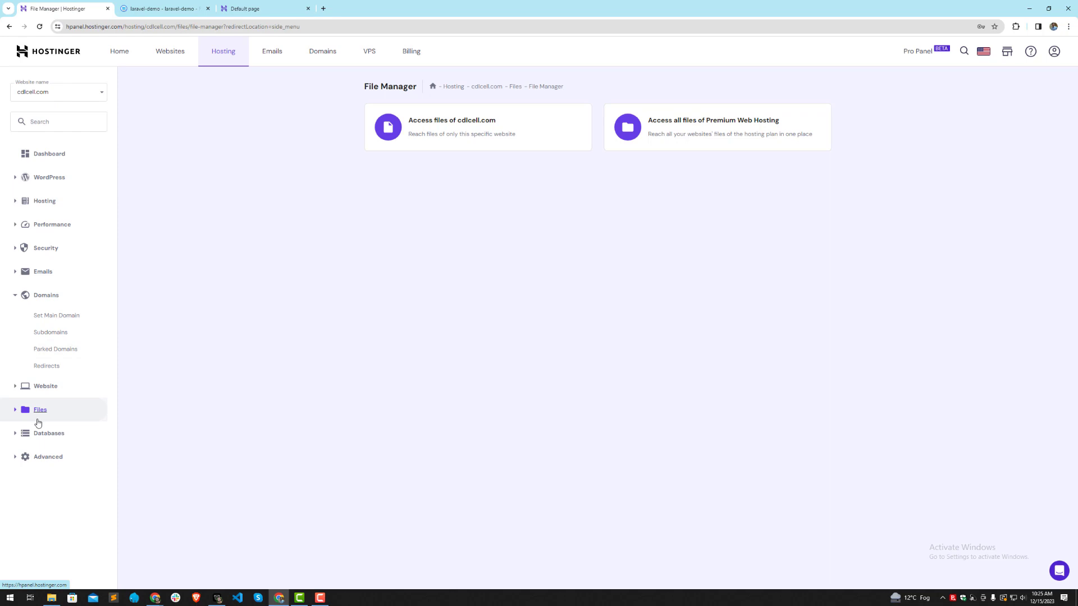
pyautogui.click(31, 433)
pyautogui.click(51, 452)
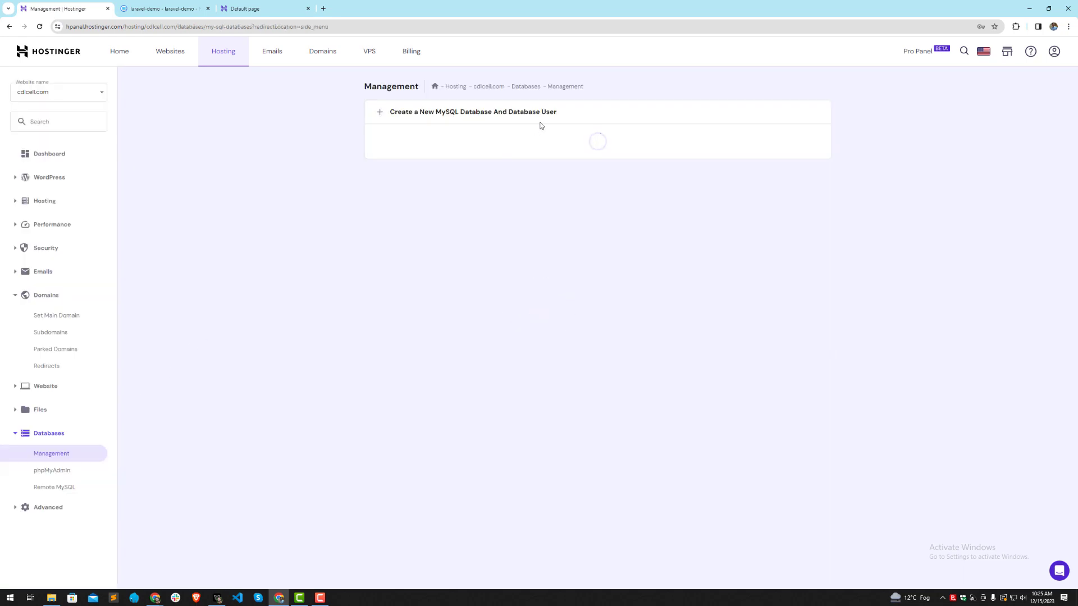
# Enter laravel-demo as both the new MySQL database name and username.
pyautogui.click(551, 139)
pyautogui.write('laravel-demo')
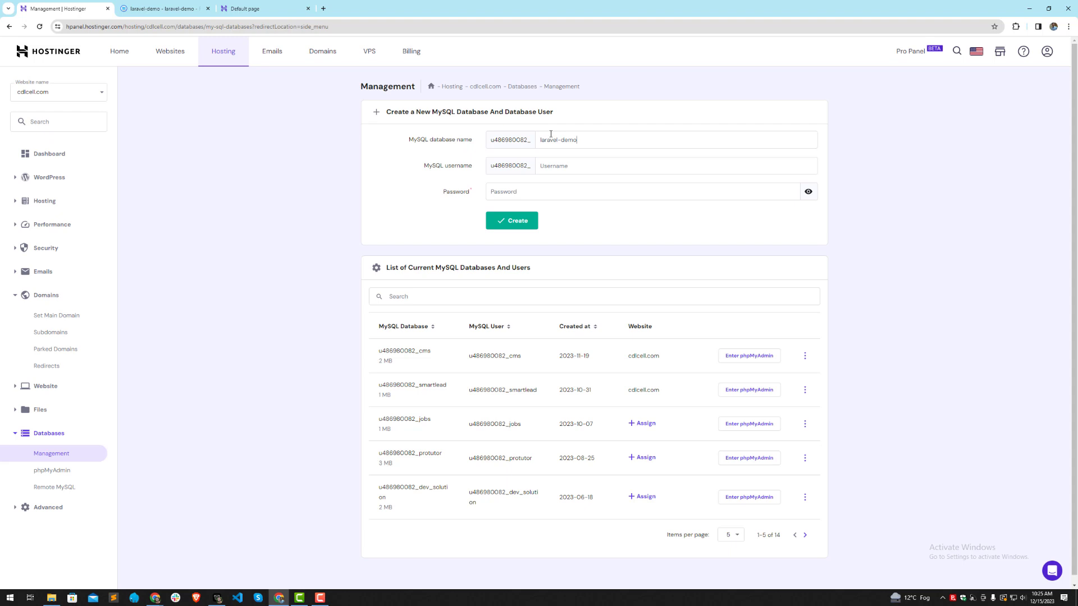
pyautogui.hotkey('ctrl', 'a')
pyautogui.hotkey('ctrl', 'c')
pyautogui.press('Tab')
pyautogui.hotkey('ctrl', 'v')
pyautogui.moveTo(607, 141); pyautogui.dragTo(515, 142)
# Generate a random database password and paste it into Notepad.
pyautogui.click(769, 191)
pyautogui.click(789, 191)
pyautogui.hotkey('ctrl', 'a')
pyautogui.hotkey('ctrl', 'c')
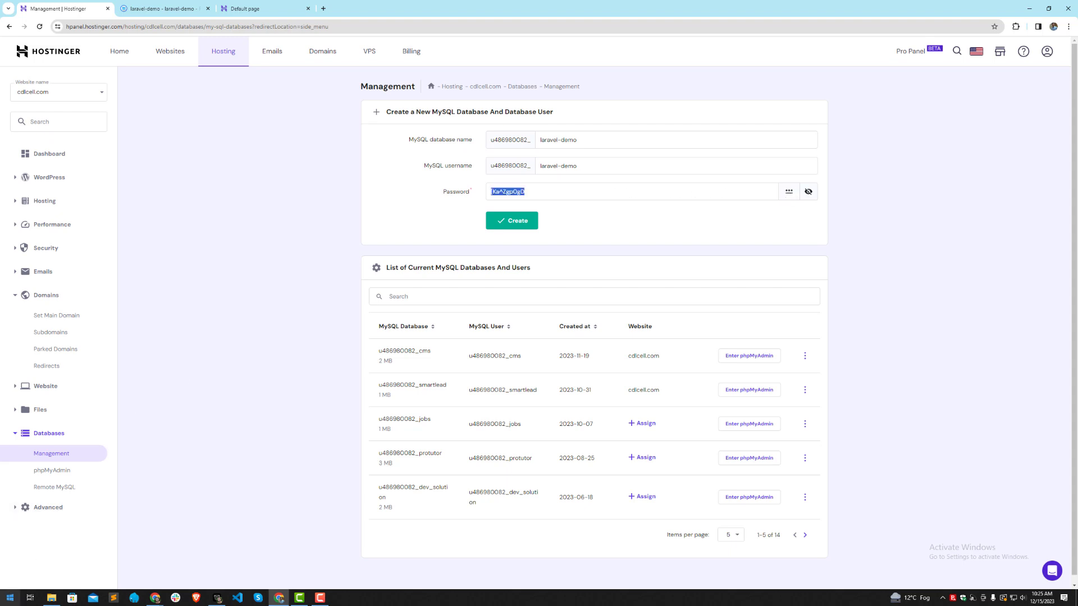
pyautogui.click(10, 597)
pyautogui.write('notepad')
pyautogui.press('Return')
pyautogui.hotkey('ctrl', 'v')
pyautogui.hotkey('alt', 'Tab')
# After the name error, change the hyphen to an underscore and create laravel_demo.
pyautogui.click(500, 231)
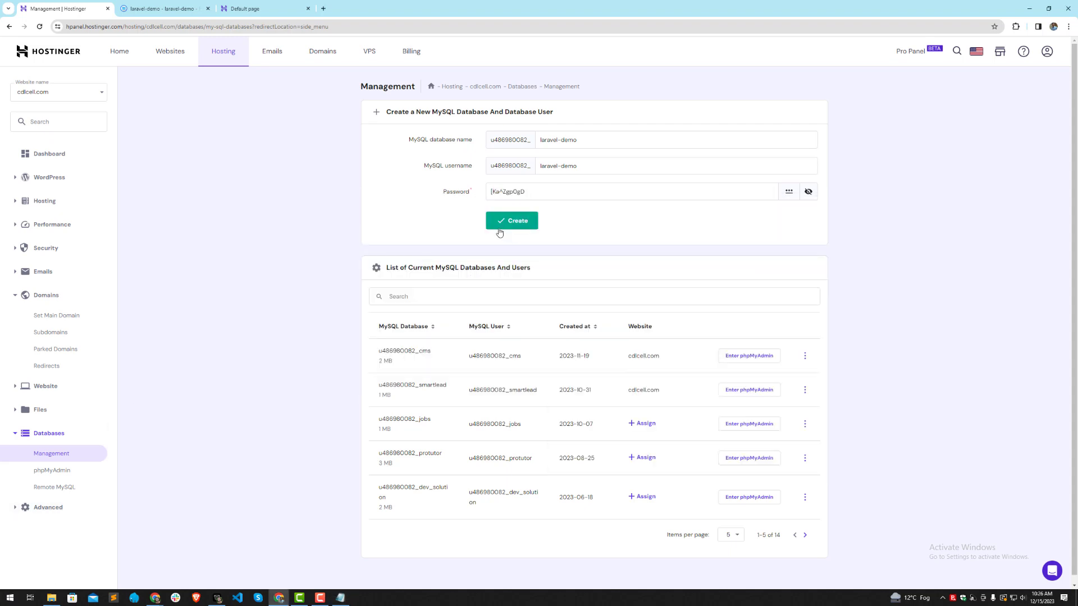
pyautogui.click(501, 225)
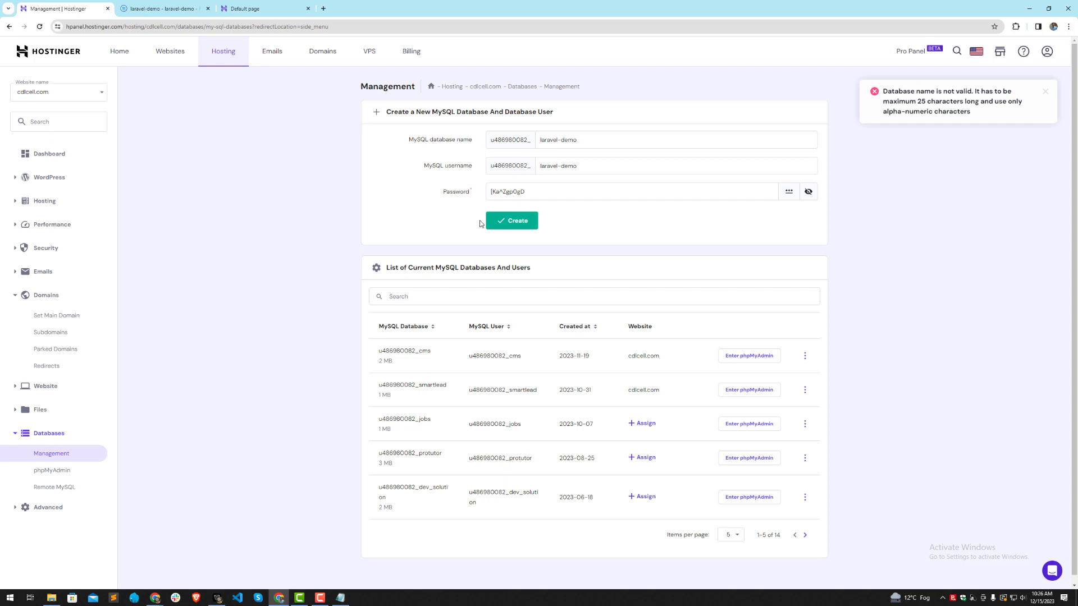
pyautogui.moveTo(935, 95); pyautogui.dragTo(971, 93)
pyautogui.click(966, 98)
pyautogui.doubleClick(927, 107)
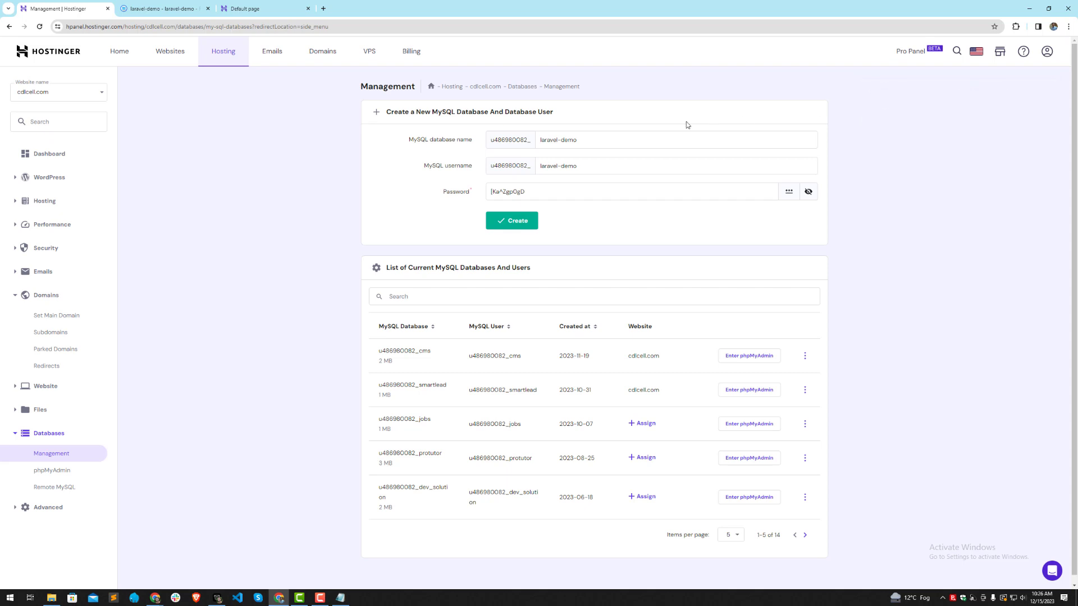
pyautogui.click(529, 222)
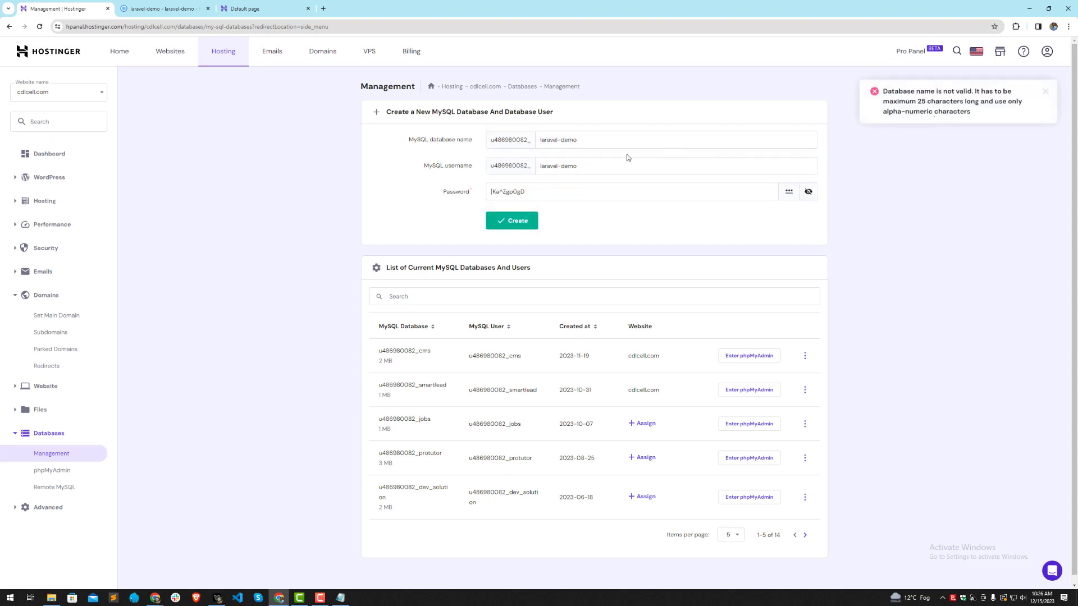
pyautogui.press('BackSpace')
pyautogui.write('_')
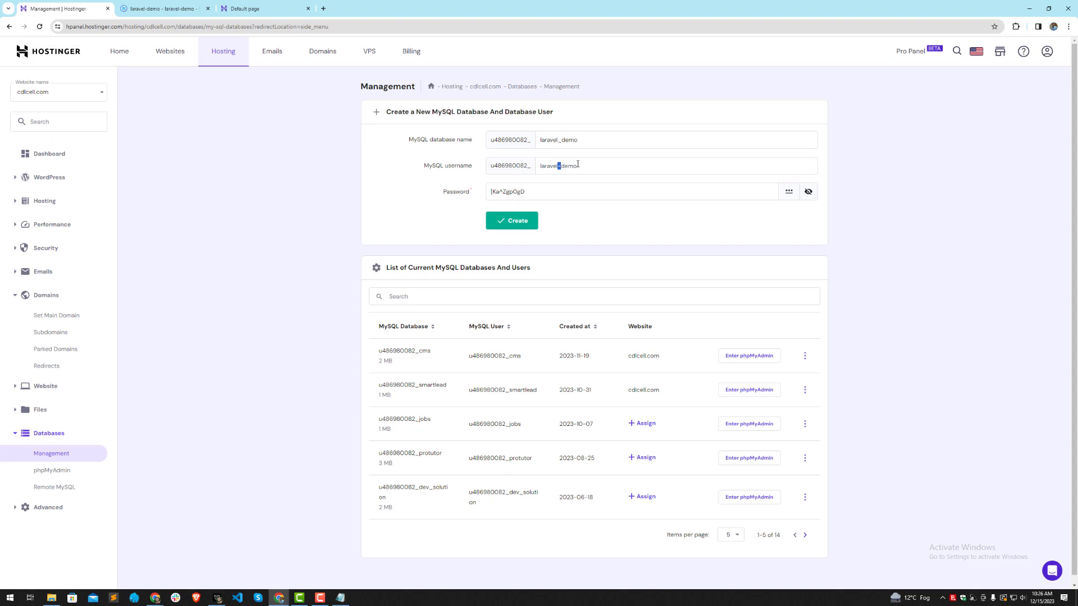
pyautogui.write('_')
pyautogui.click(524, 221)
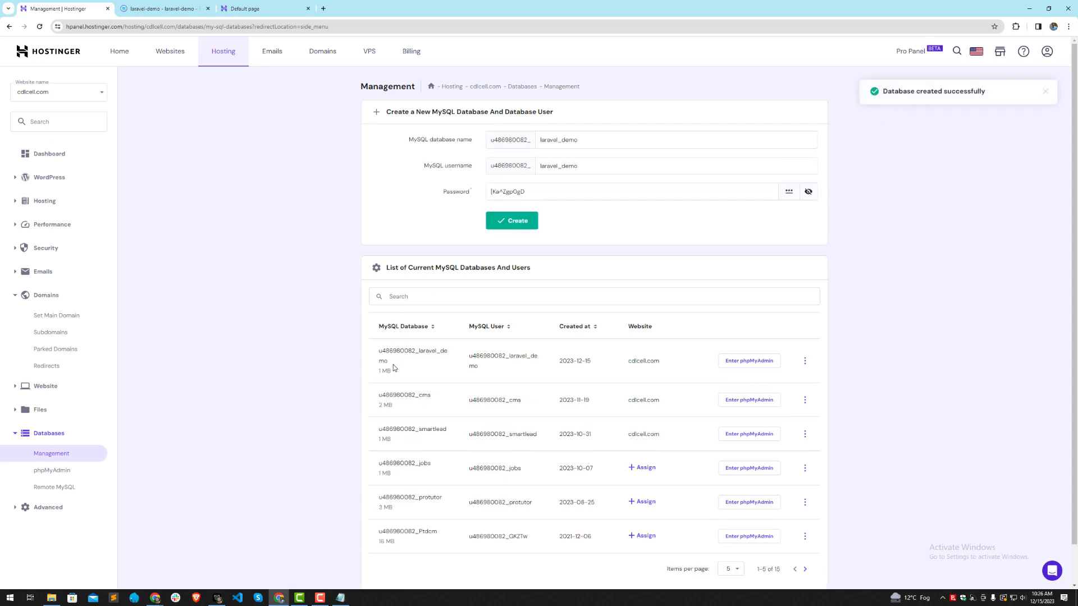
# Paste the laravel_demo database name into Notepad, then enter phpMyAdmin for that database.
pyautogui.doubleClick(377, 354)
pyautogui.hotkey('ctrl', 'c')
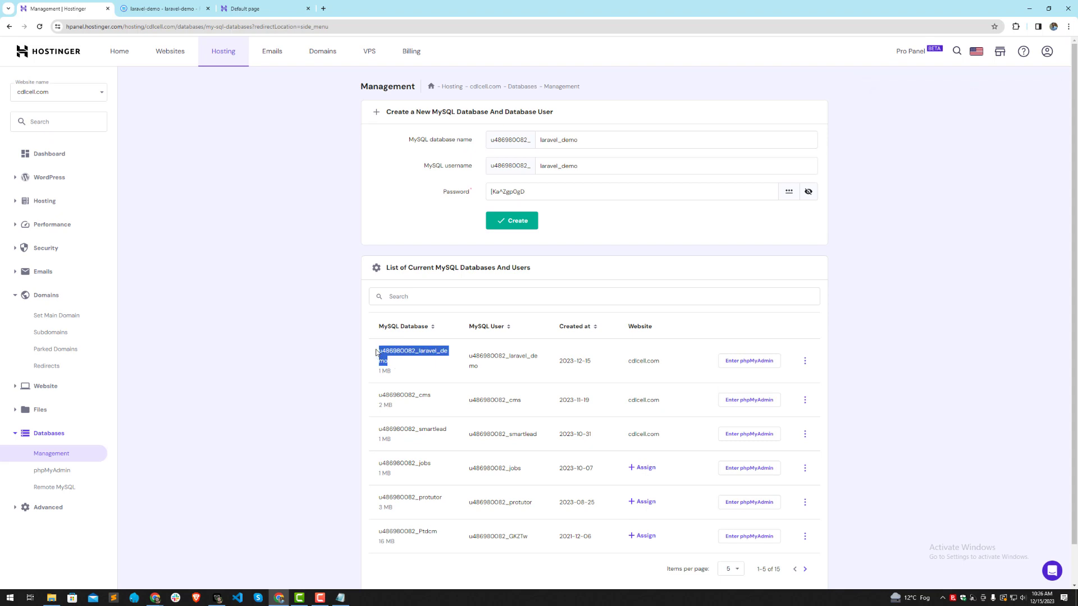
pyautogui.hotkey('alt', 'Tab')
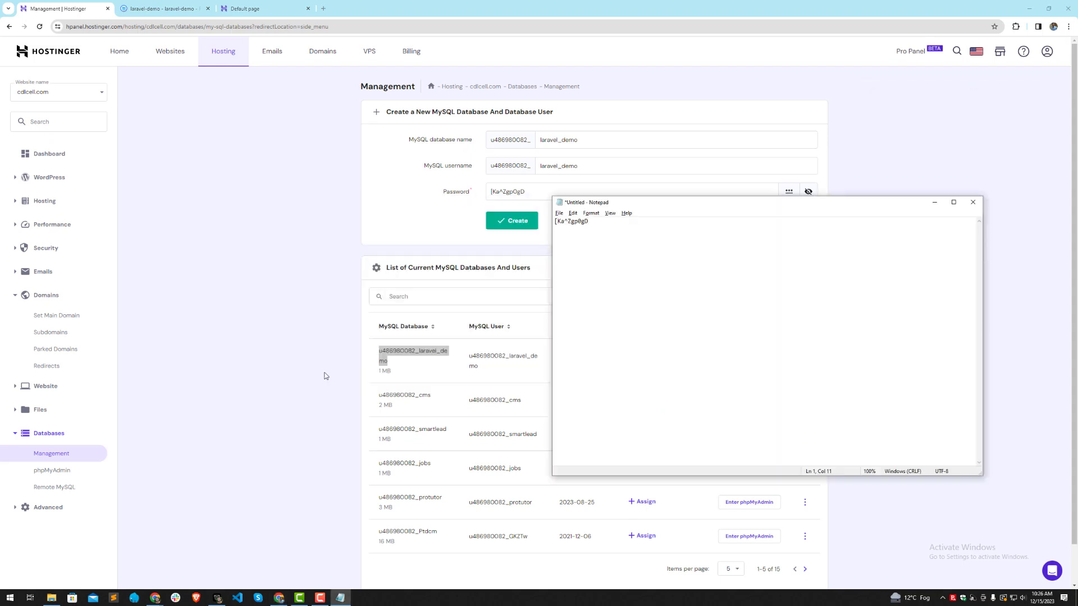
pyautogui.hotkey('ctrl', 'v')
pyautogui.hotkey('alt', 'Tab')
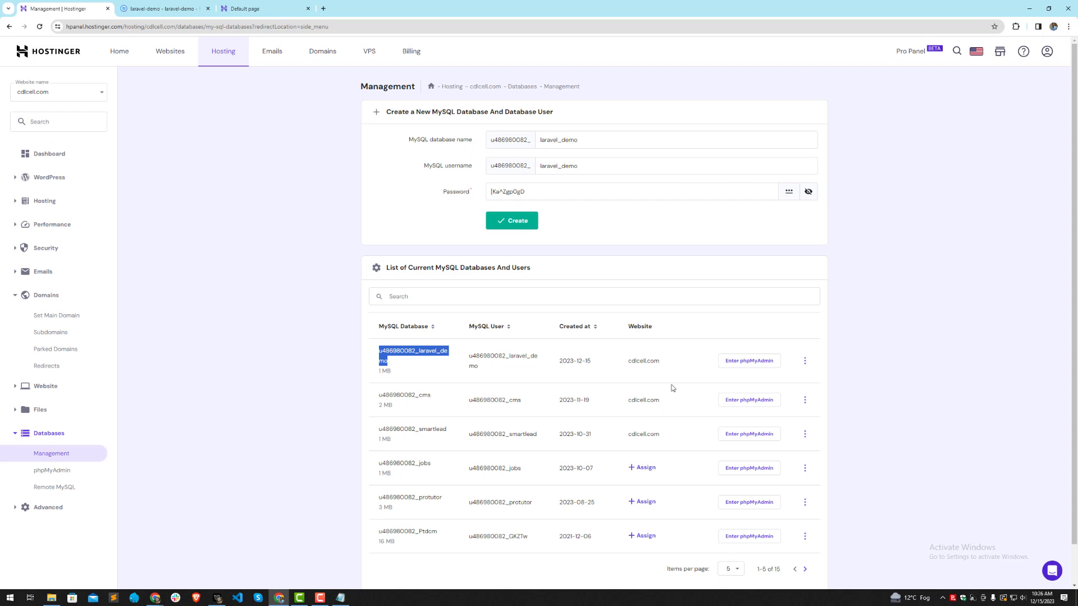
pyautogui.click(759, 368)
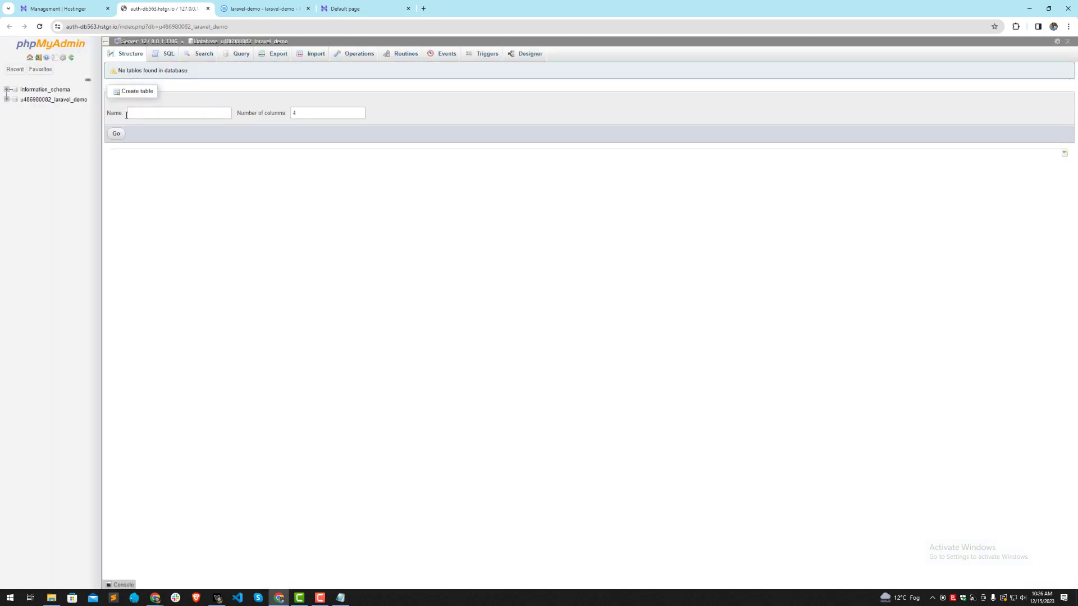
# Check the laravel_demo database's Import page and empty Structure overview in phpMyAdmin.
pyautogui.click(72, 101)
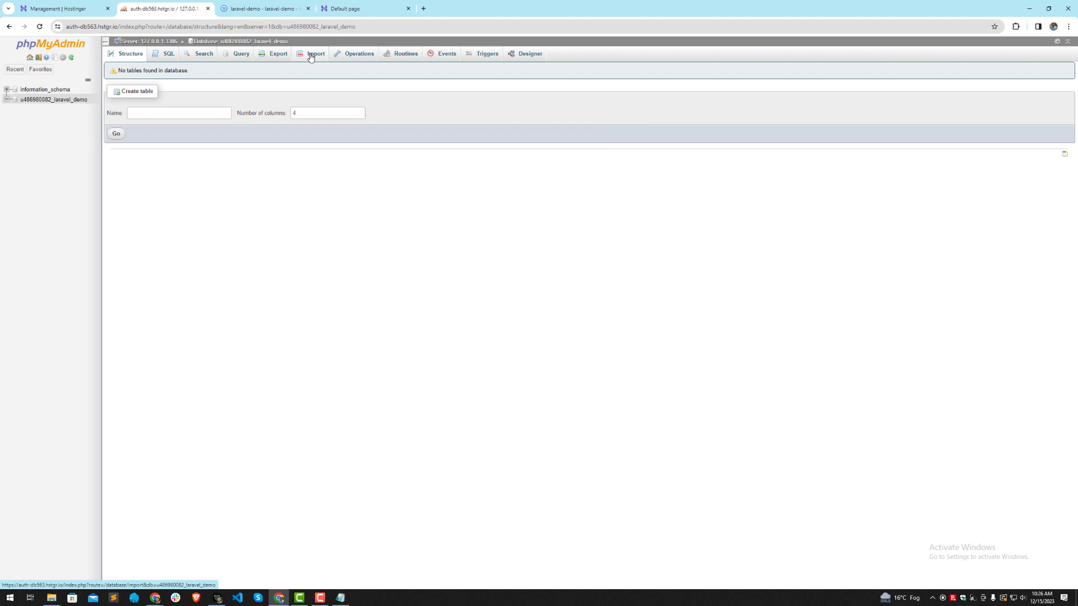
pyautogui.click(77, 100)
pyautogui.click(298, 56)
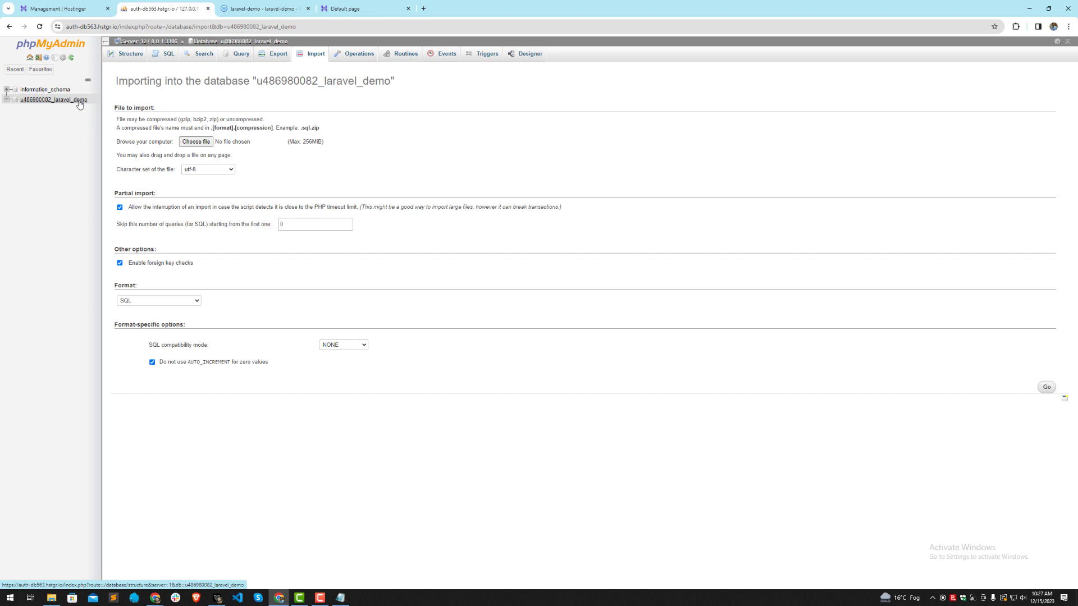
pyautogui.click(255, 7)
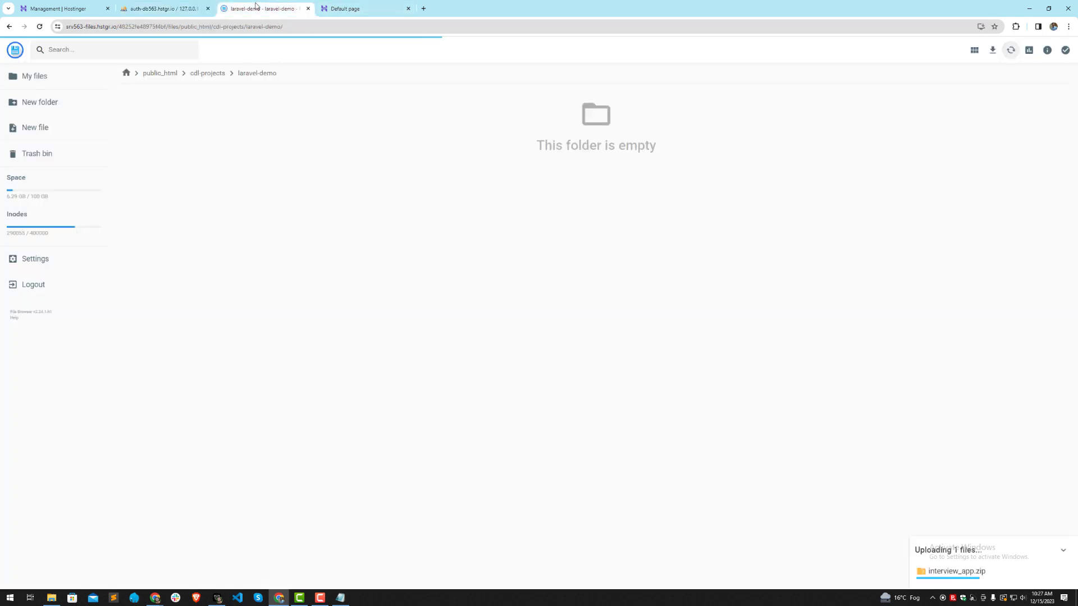
pyautogui.click(144, 7)
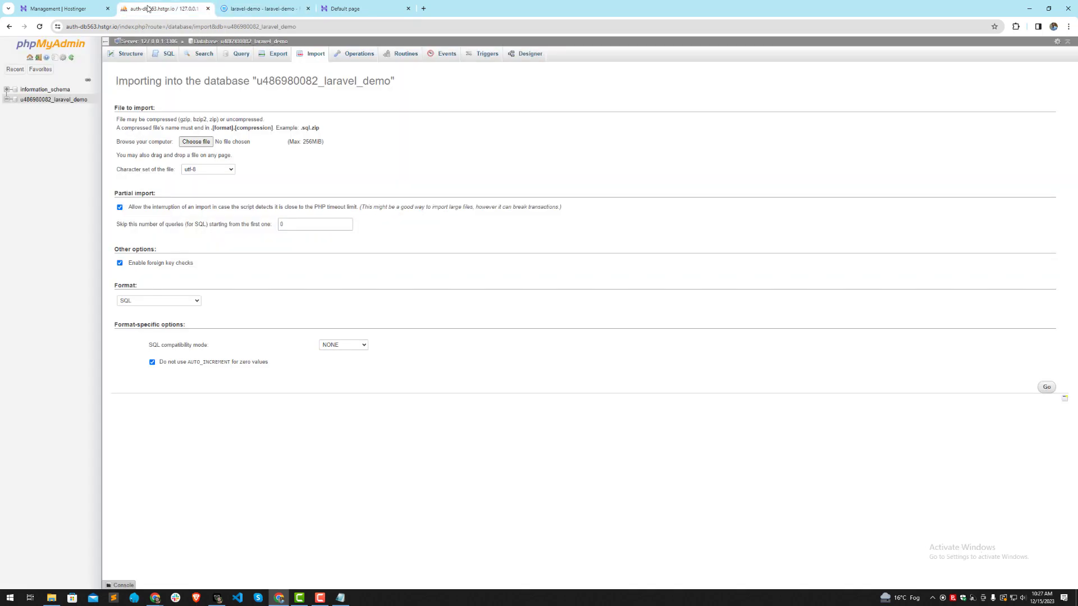
pyautogui.click(83, 101)
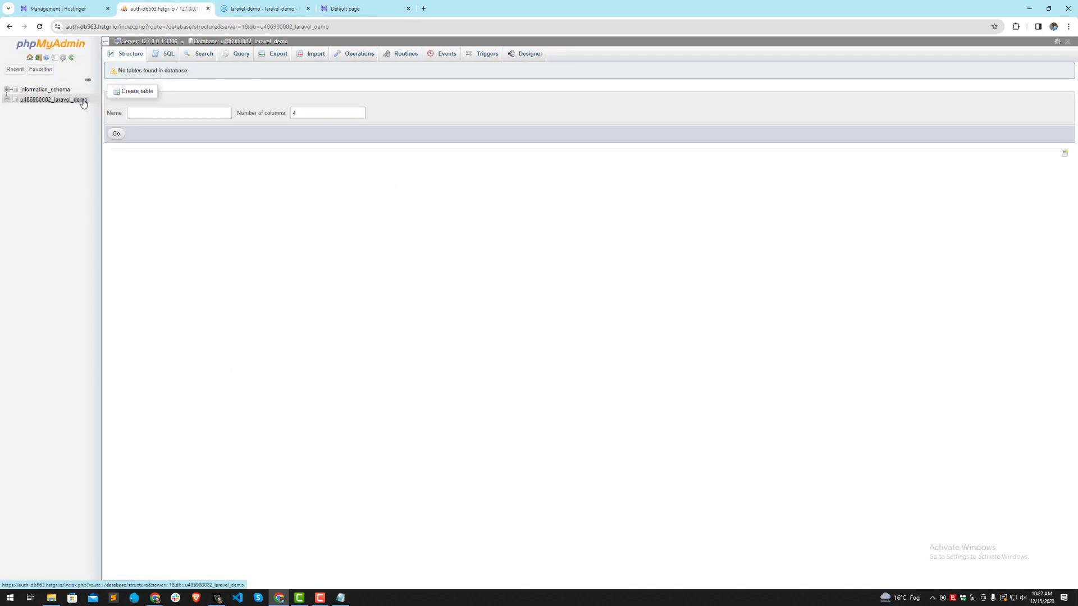
# Move the Notepad credentials window aside and return to the laravel-demo folder listing.
pyautogui.hotkey('alt', 'Tab')
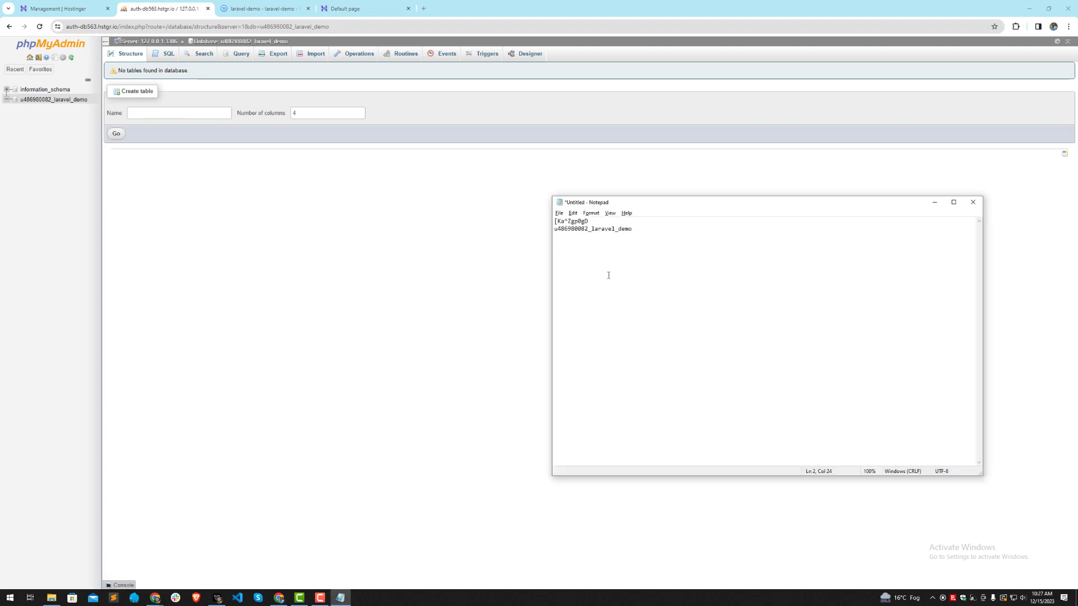
pyautogui.moveTo(671, 209); pyautogui.dragTo(470, 218)
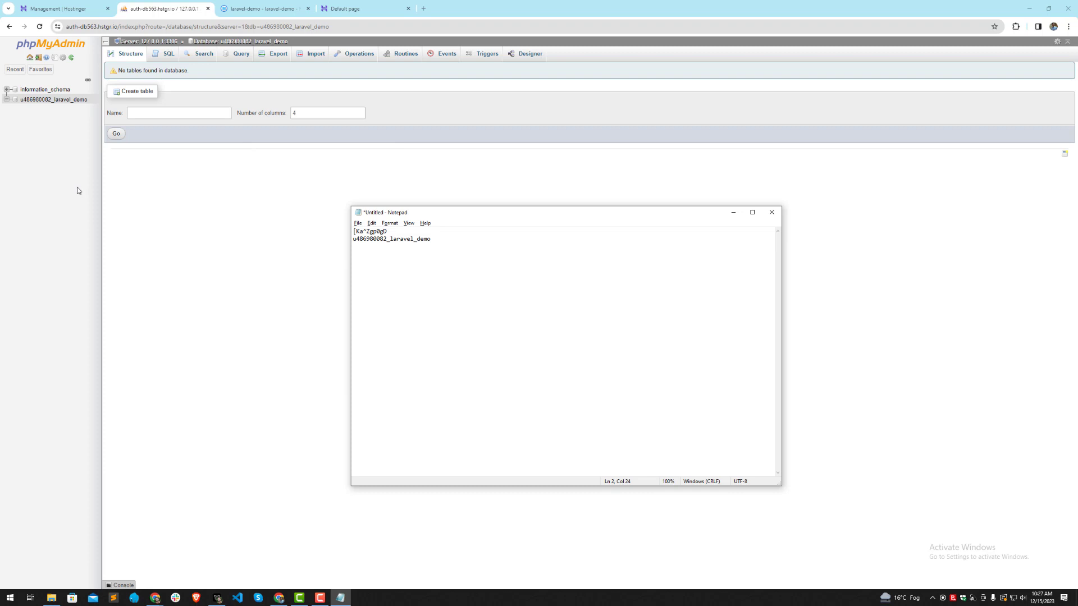
pyautogui.click(292, 8)
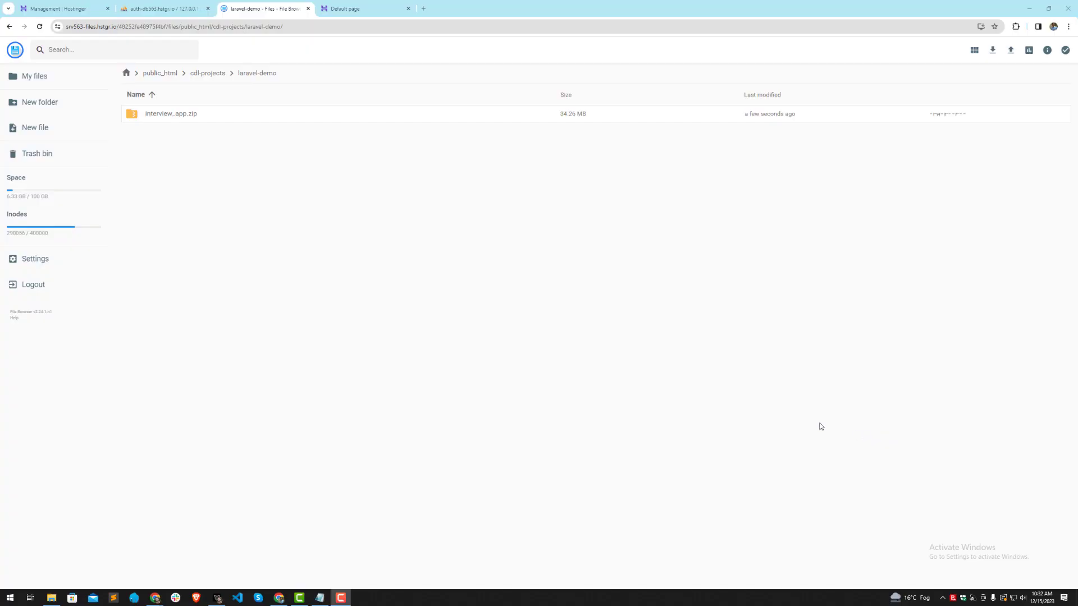
# Extract interview_app.zip into laravel-demo, peek into the public folder, and return.
pyautogui.click(207, 121)
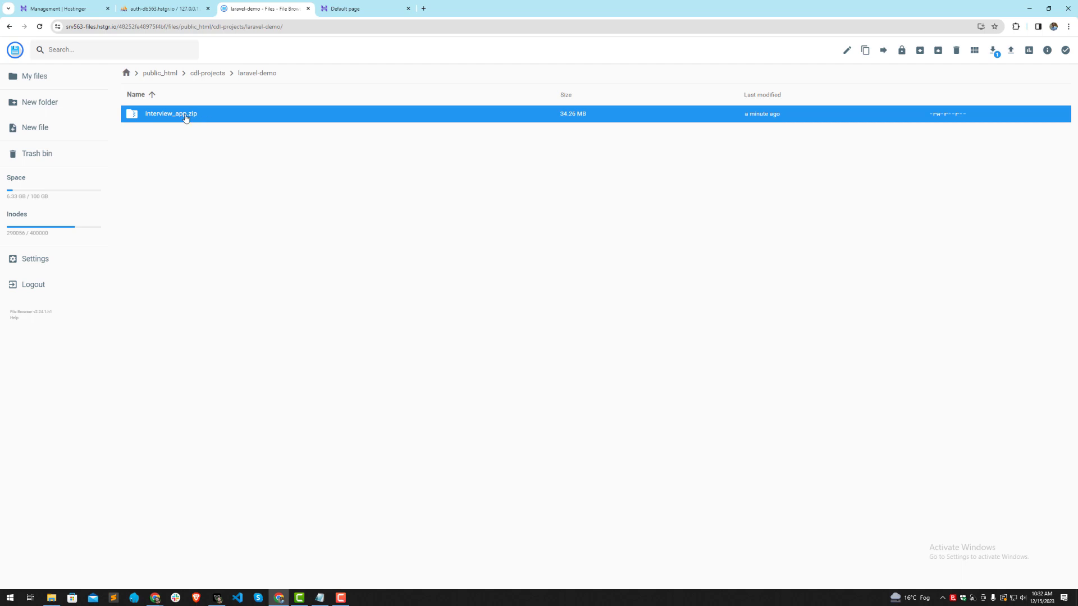
pyautogui.rightClick(186, 118)
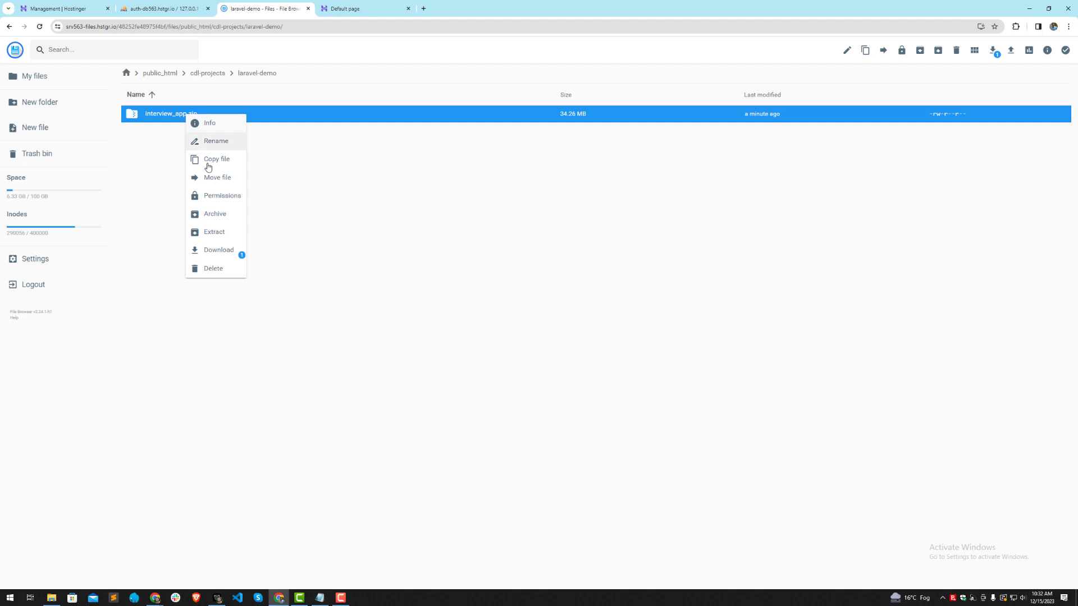
pyautogui.click(220, 235)
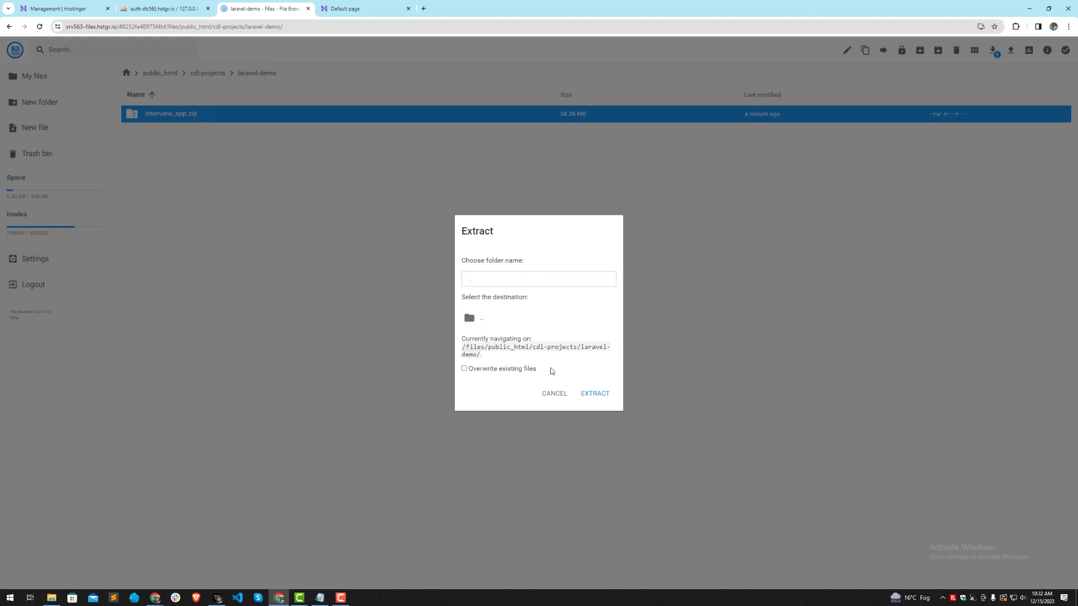
pyautogui.click(594, 393)
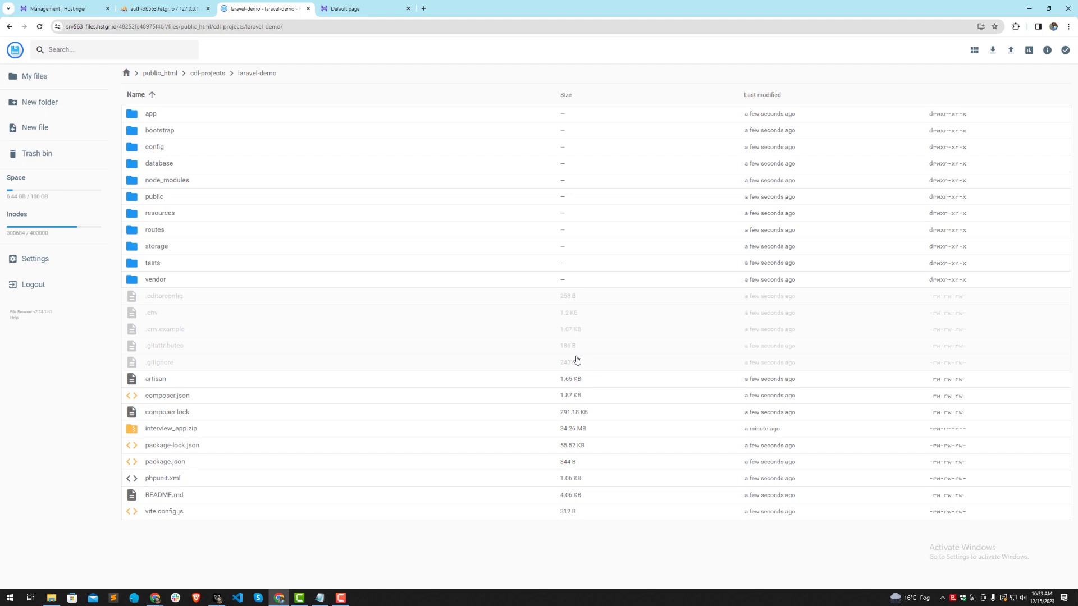
pyautogui.click(152, 199)
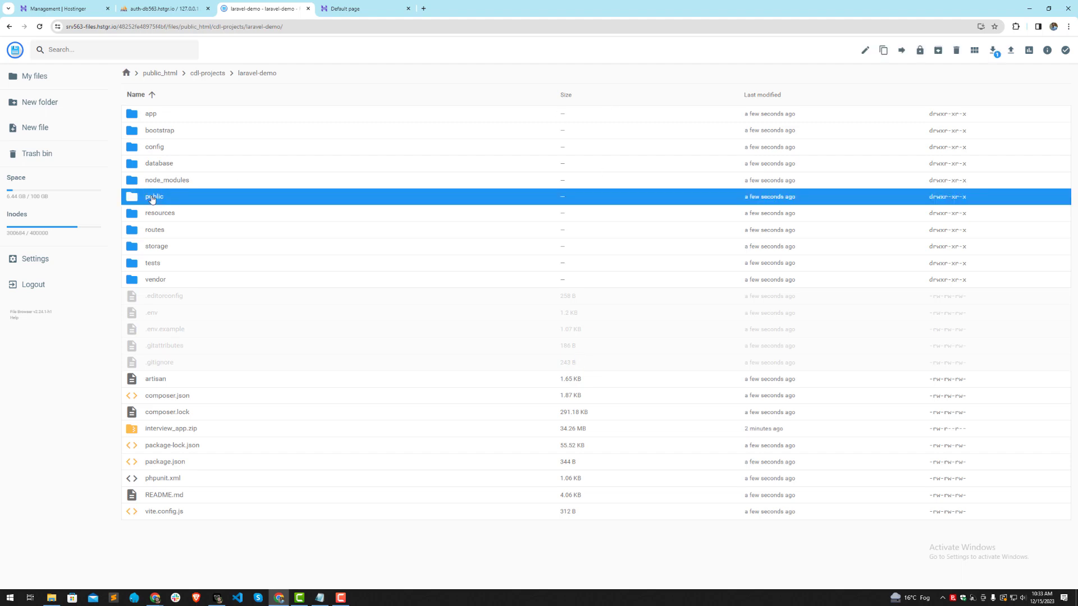
pyautogui.doubleClick(152, 199)
pyautogui.click(235, 74)
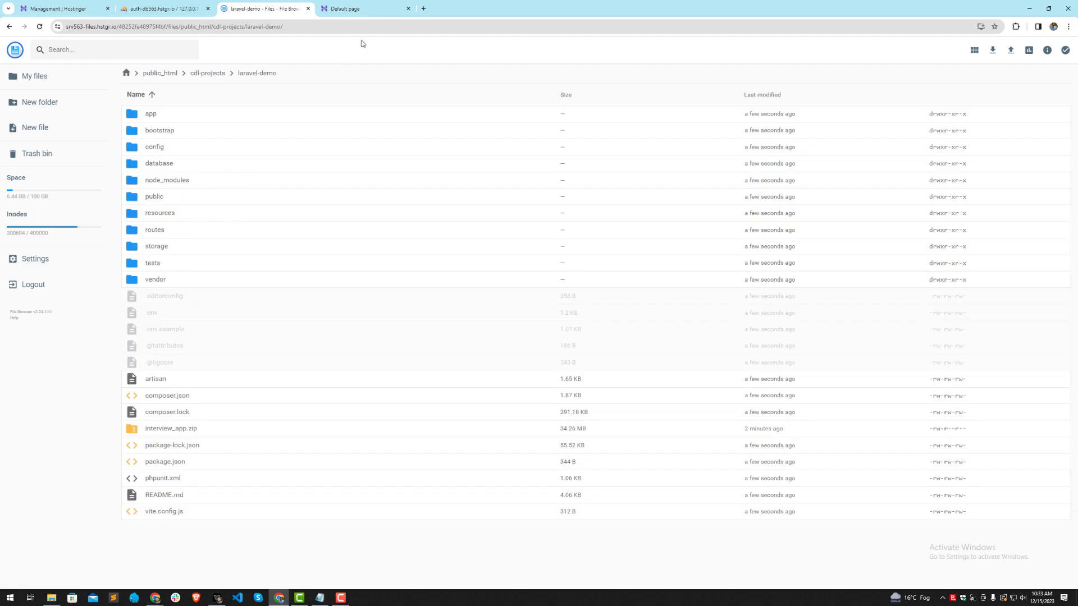
# Reload laravel-demo.cdlcell.com and read its SQLSTATE 1045 access-denied error.
pyautogui.click(366, 9)
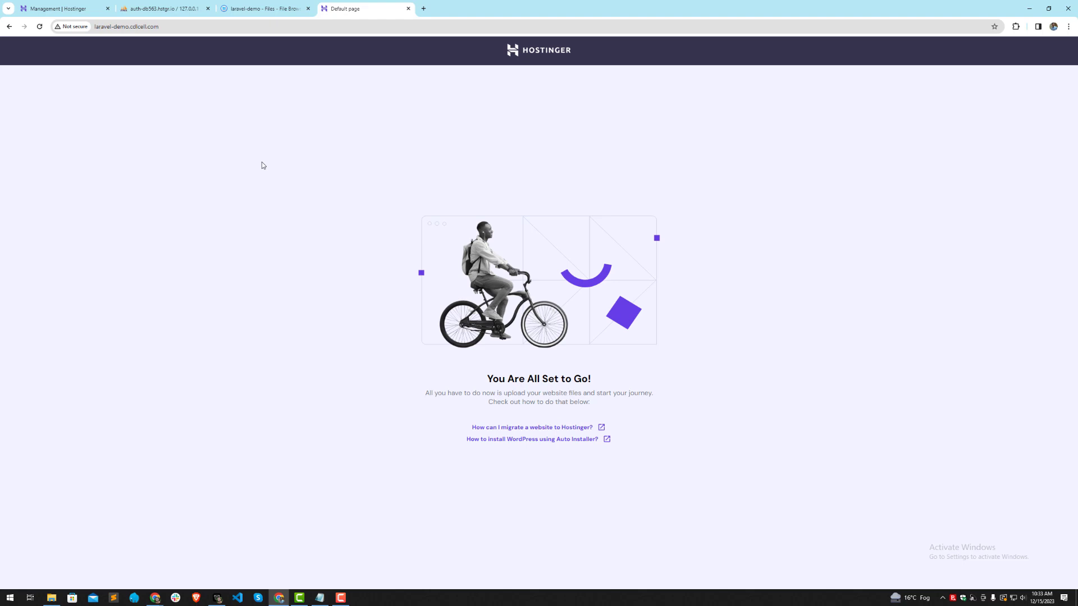
pyautogui.press('F5')
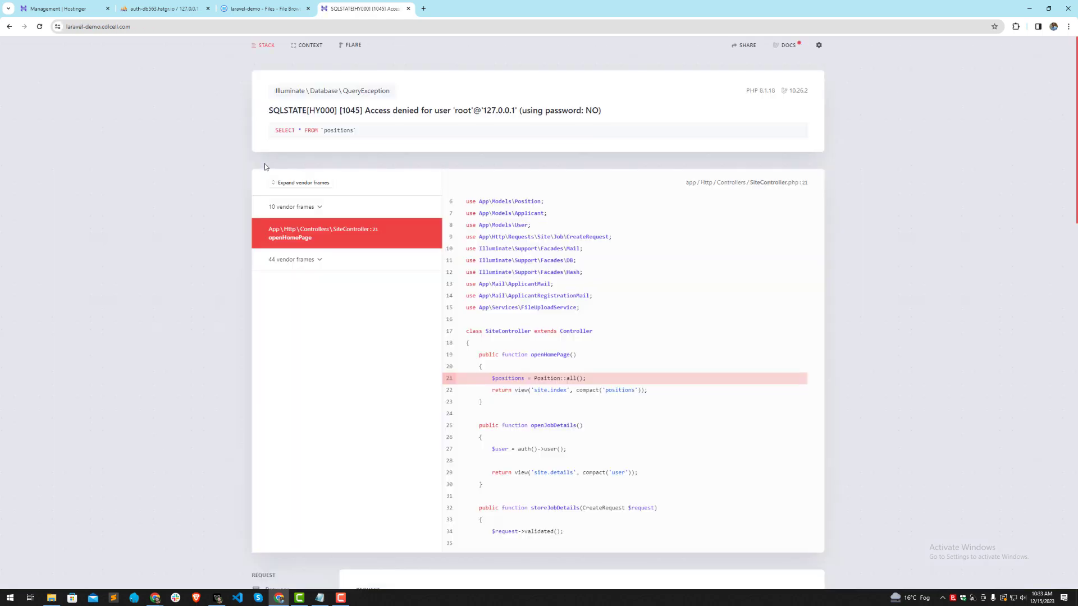
pyautogui.moveTo(408, 105); pyautogui.dragTo(548, 106)
pyautogui.click(547, 106)
# Inspect the DB_ lines in .env, close it, and briefly check the phpMyAdmin tab.
pyautogui.click(264, 9)
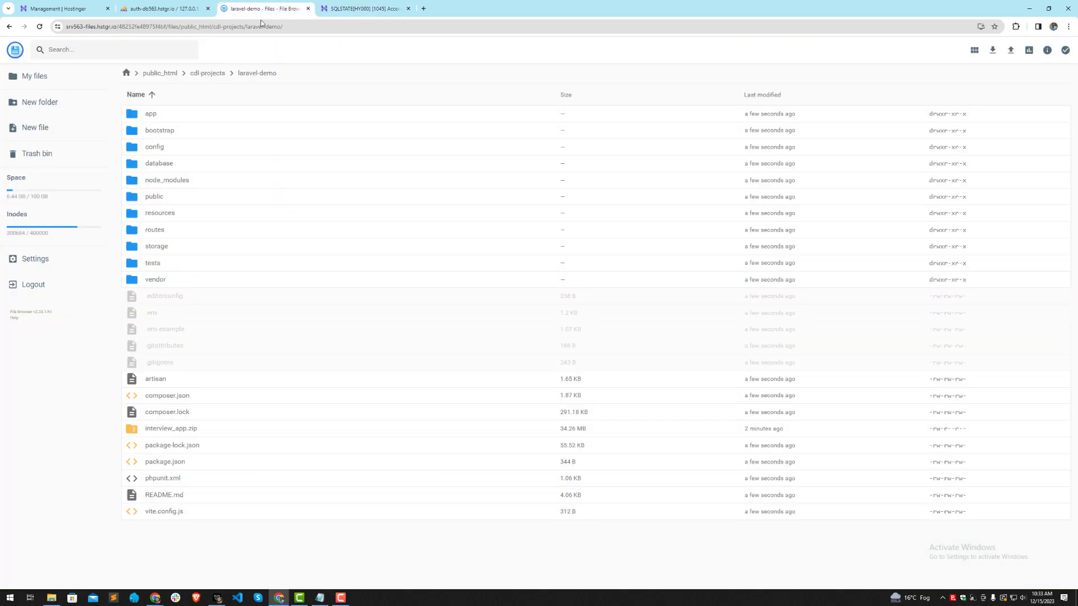
pyautogui.doubleClick(153, 315)
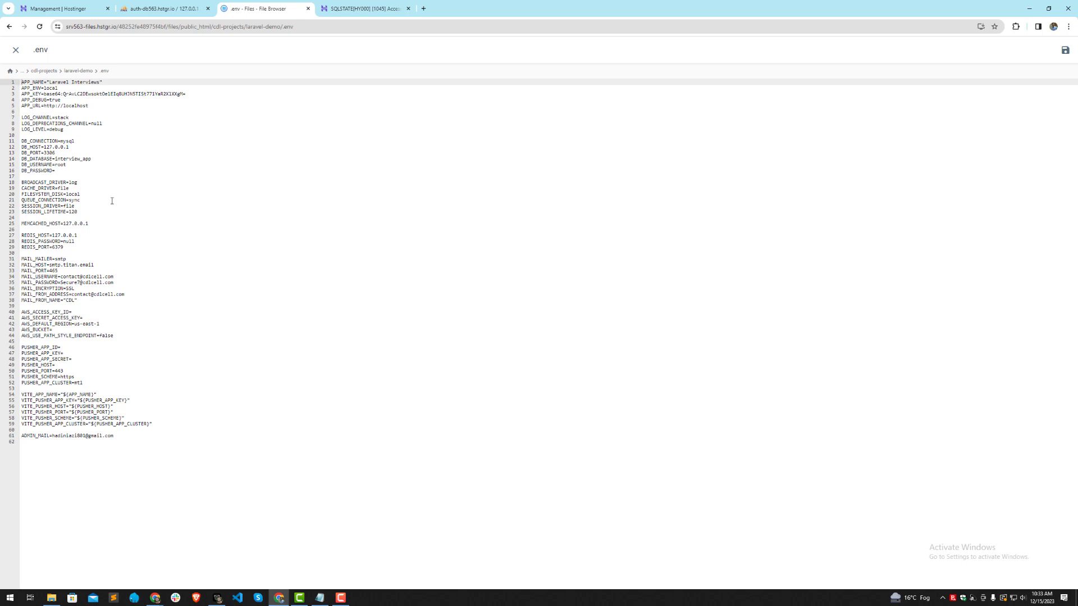
pyautogui.moveTo(111, 212); pyautogui.dragTo(58, 109)
pyautogui.click(58, 109)
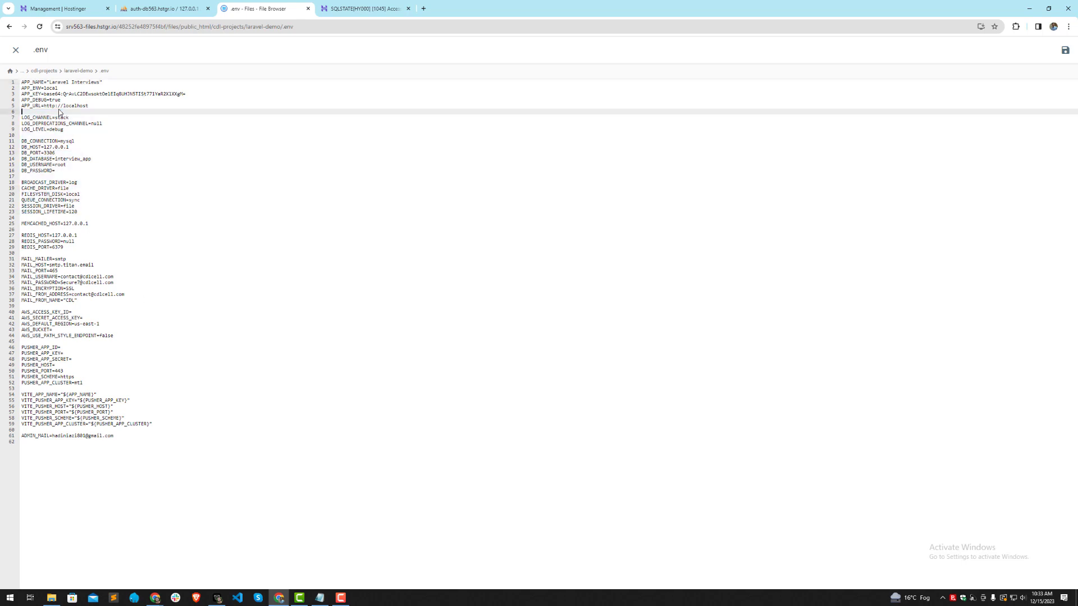
pyautogui.click(16, 50)
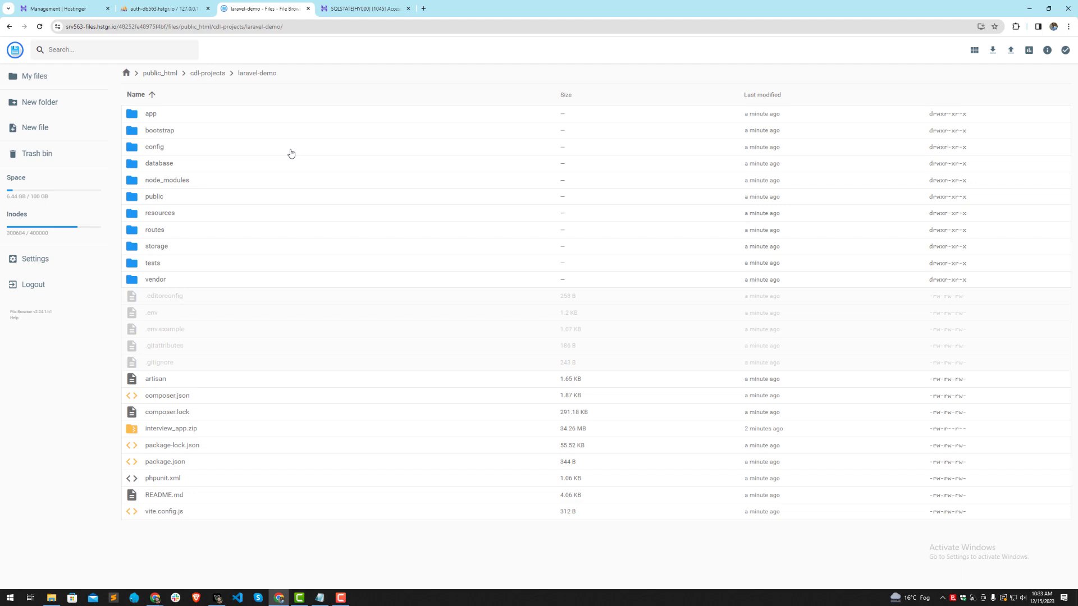
pyautogui.click(183, 10)
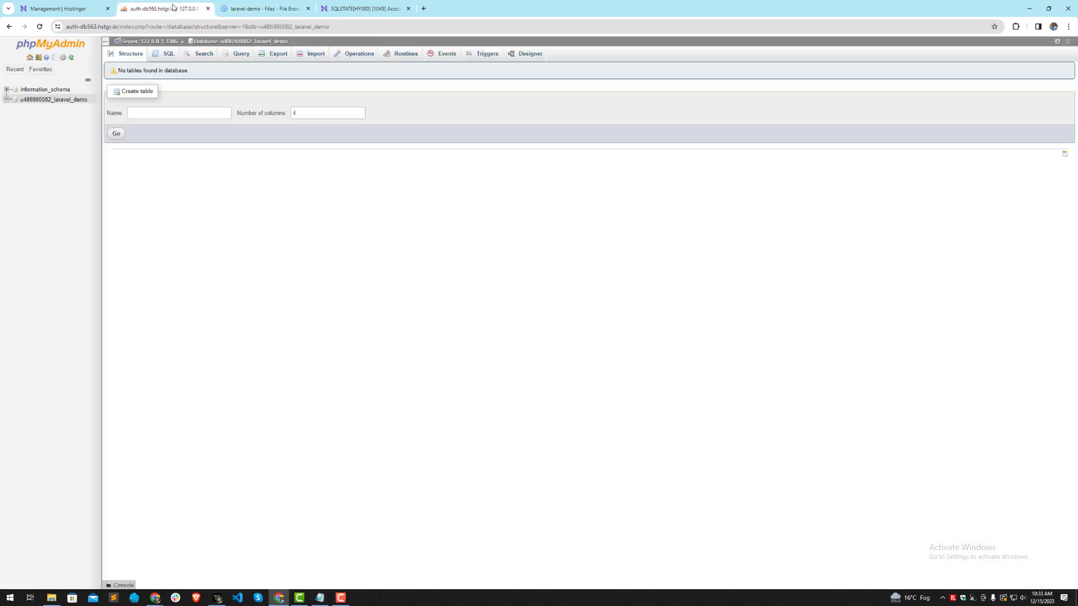
pyautogui.click(237, 8)
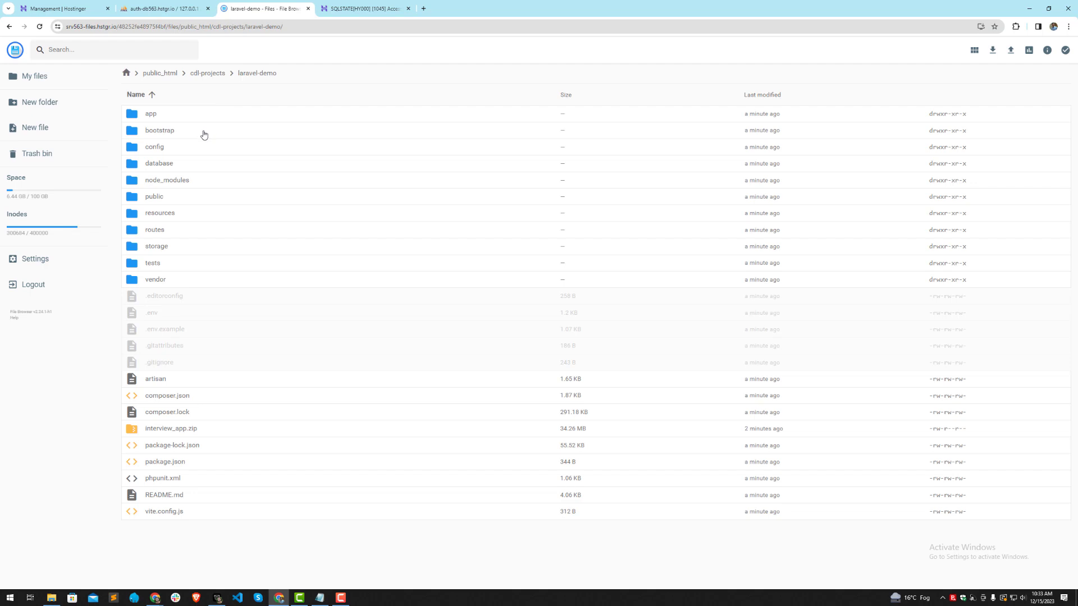